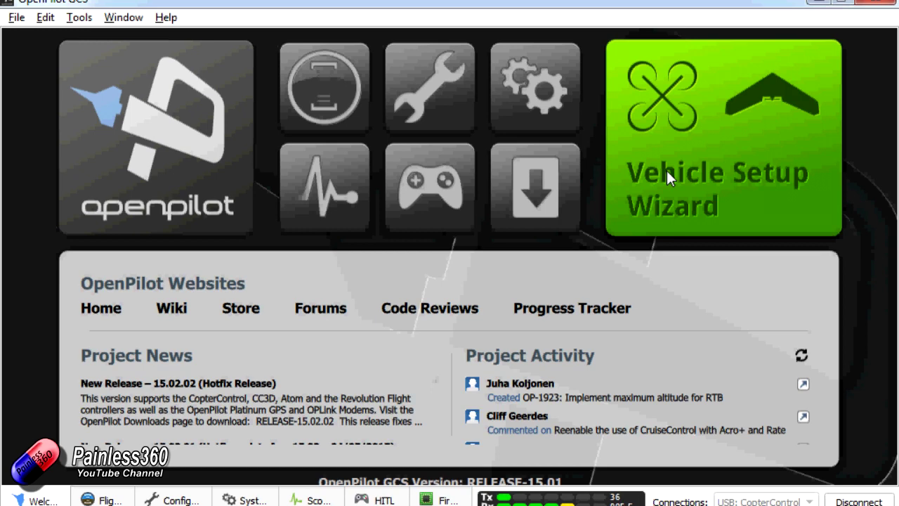
Launch the Vehicle Setup Wizard and pass the Welcome, Firmware Update and Board Identification pages
left_click(667, 170)
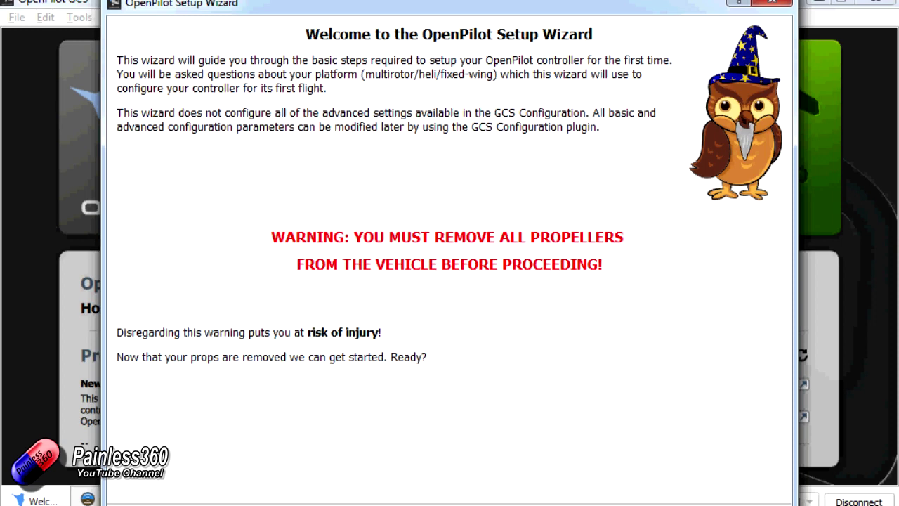
key("Return")
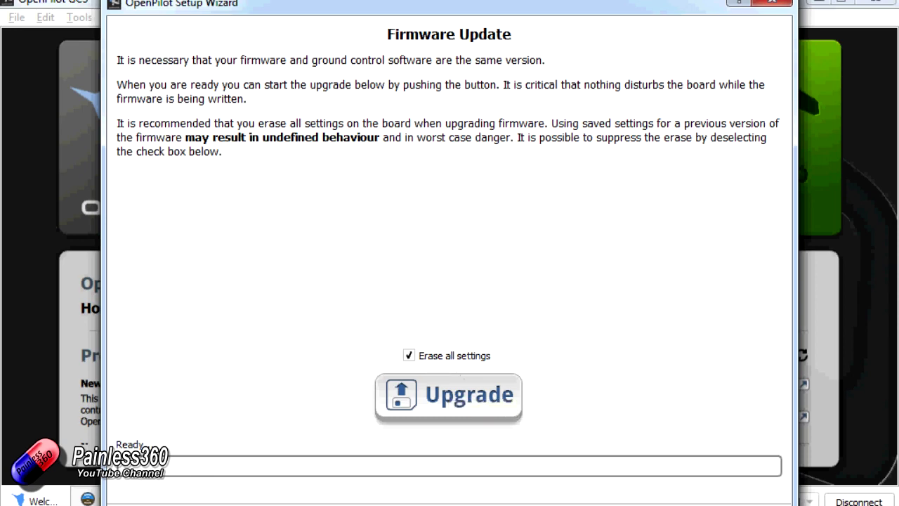
key("alt+n")
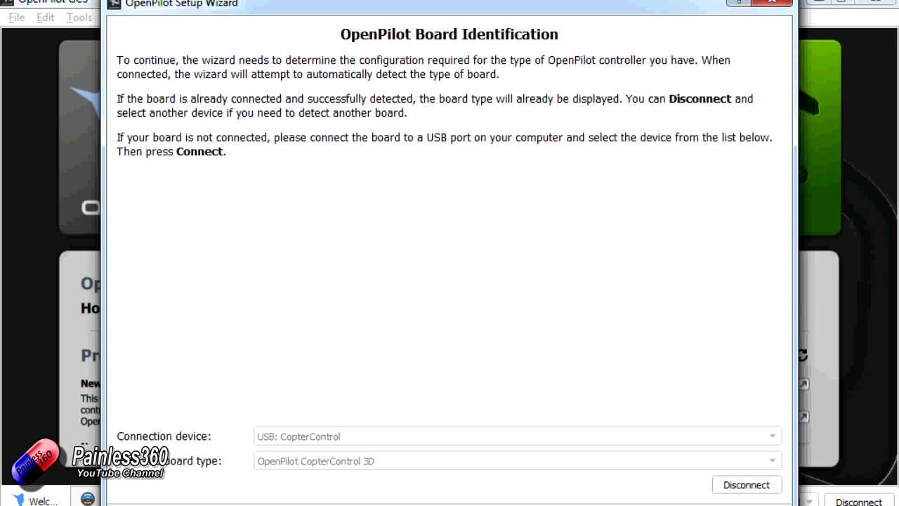
key("alt+n")
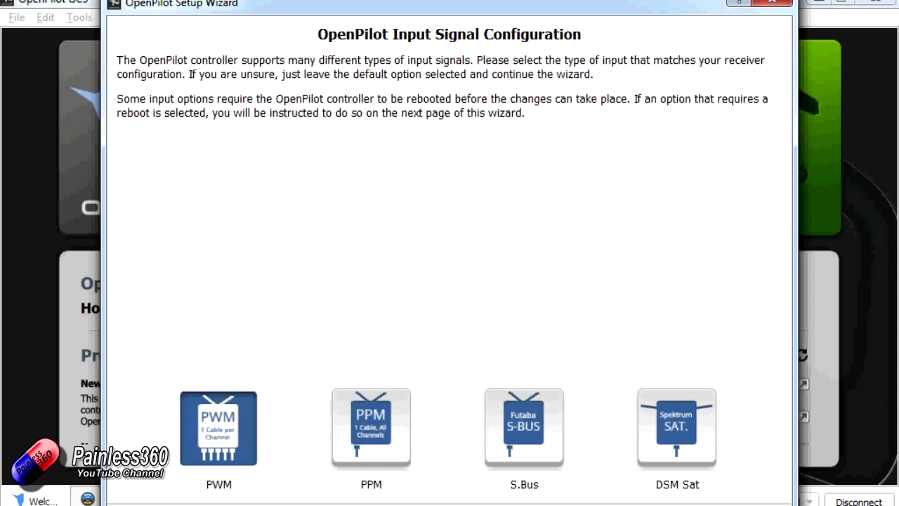
Choose PPM as the receiver input and Fixed wing as the vehicle type
left_click(379, 422)
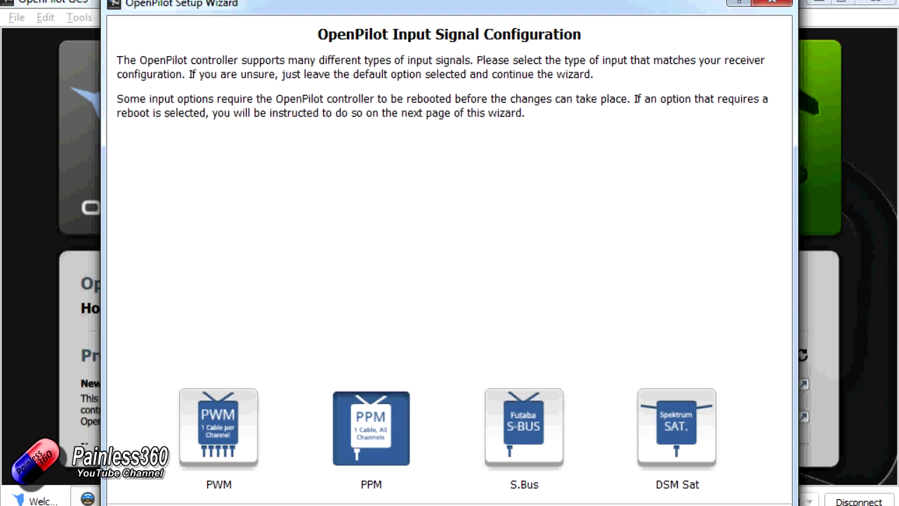
key("Return")
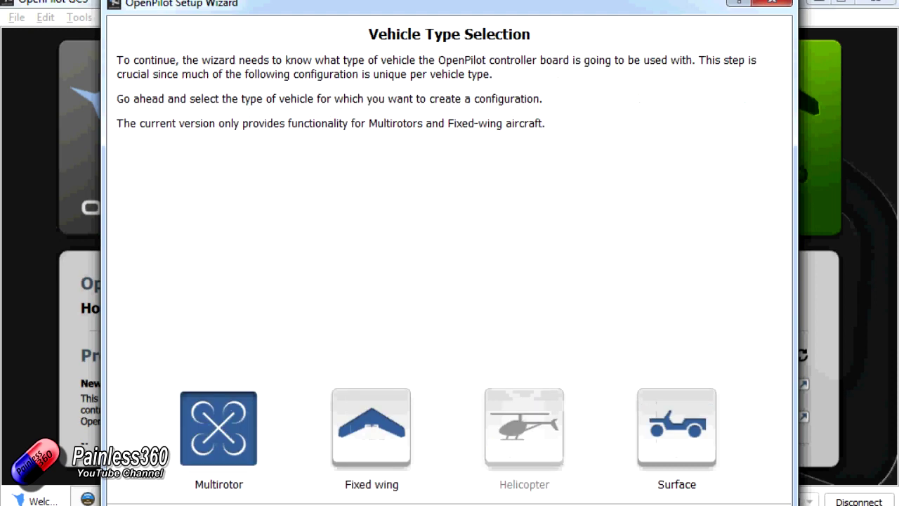
left_click(356, 431)
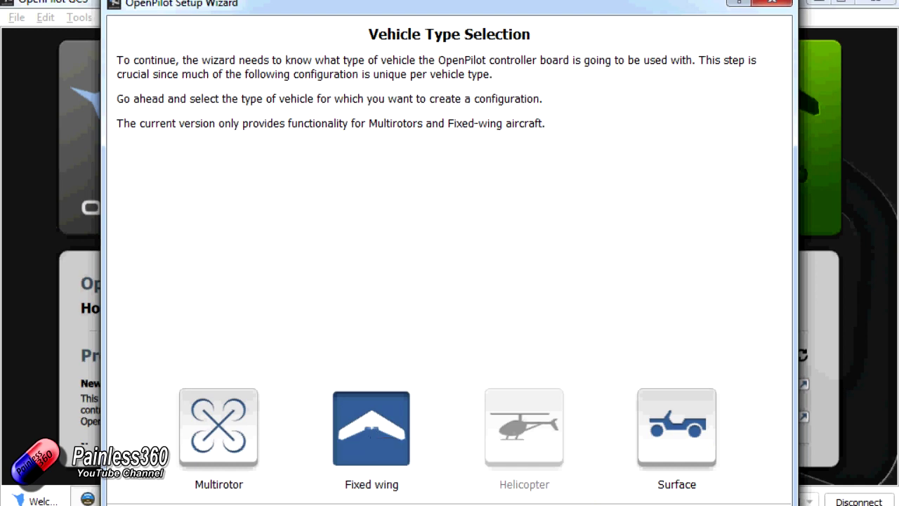
key("Return")
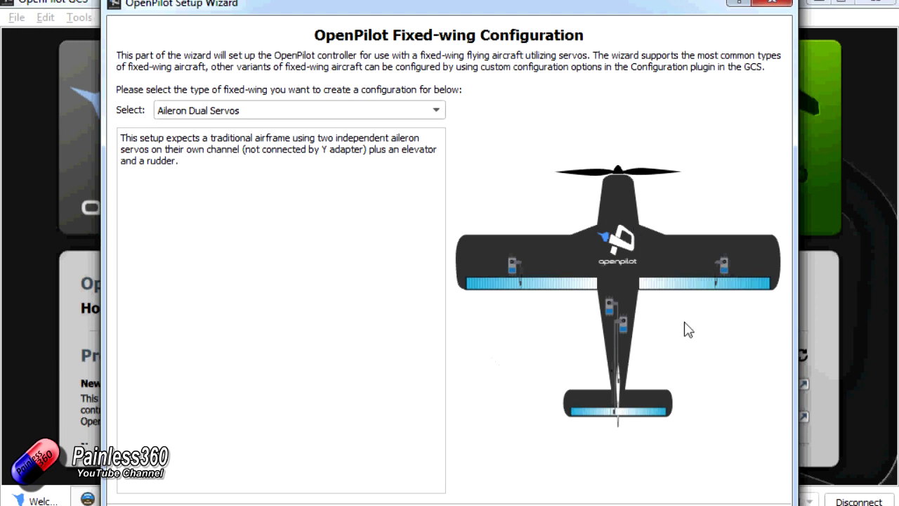
Preview the Aileron Single Servo and Vtail layouts, then pick the Elevon flying-wing layout
left_click(437, 113)
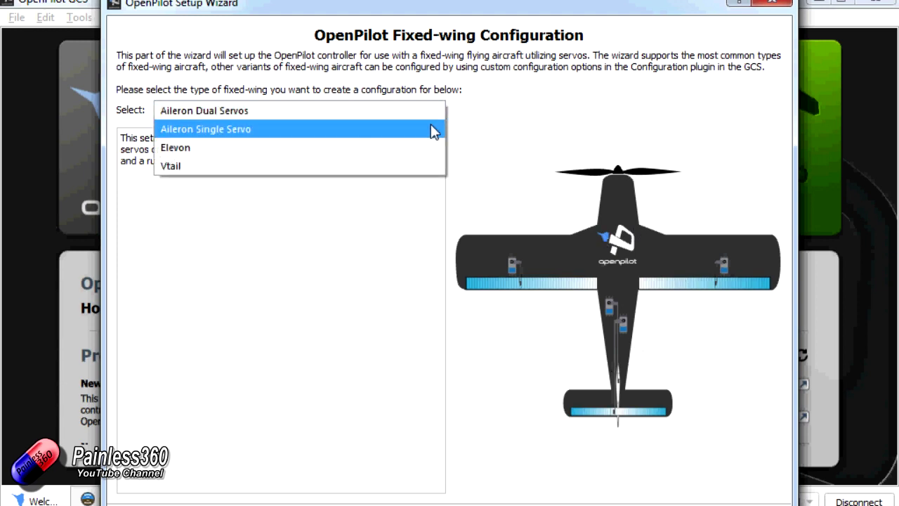
left_click(433, 129)
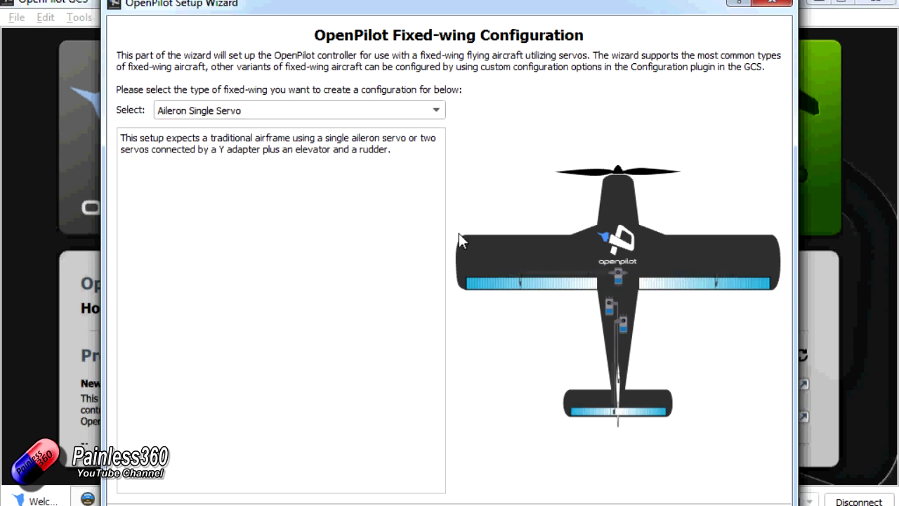
left_click(435, 114)
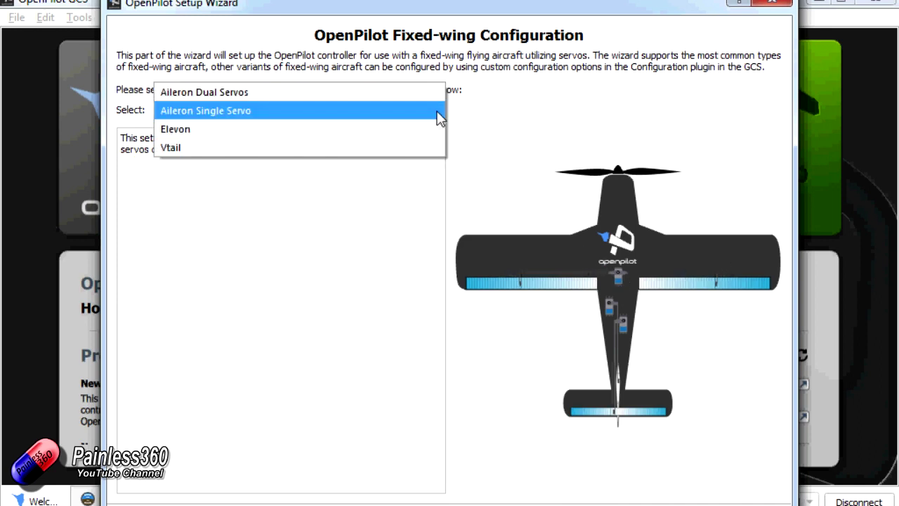
left_click(393, 151)
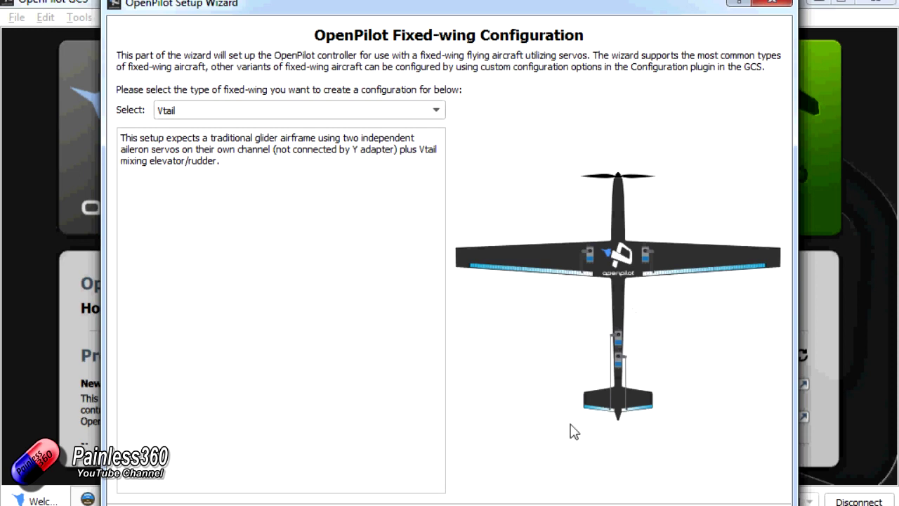
left_click(436, 110)
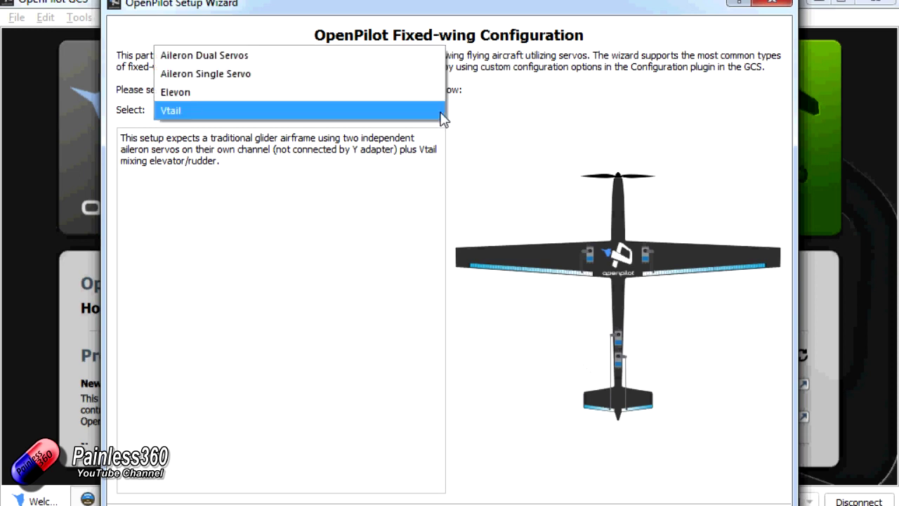
left_click(384, 94)
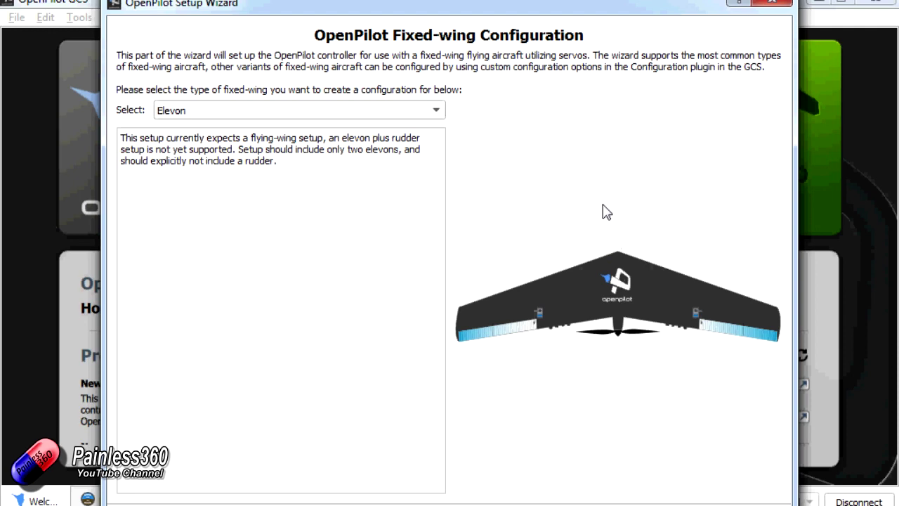
left_click(645, 500)
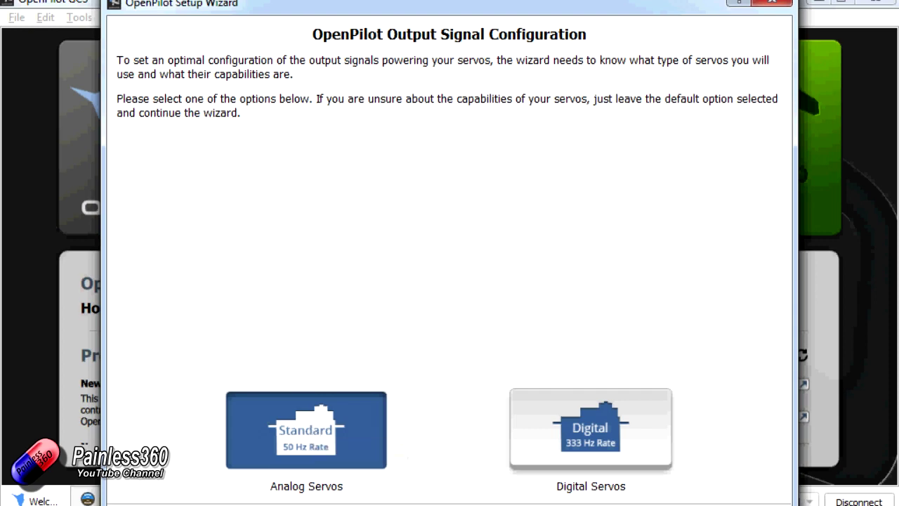
Keep Analog Servos and inspect the summary's wiring connection diagram before continuing
key("Return")
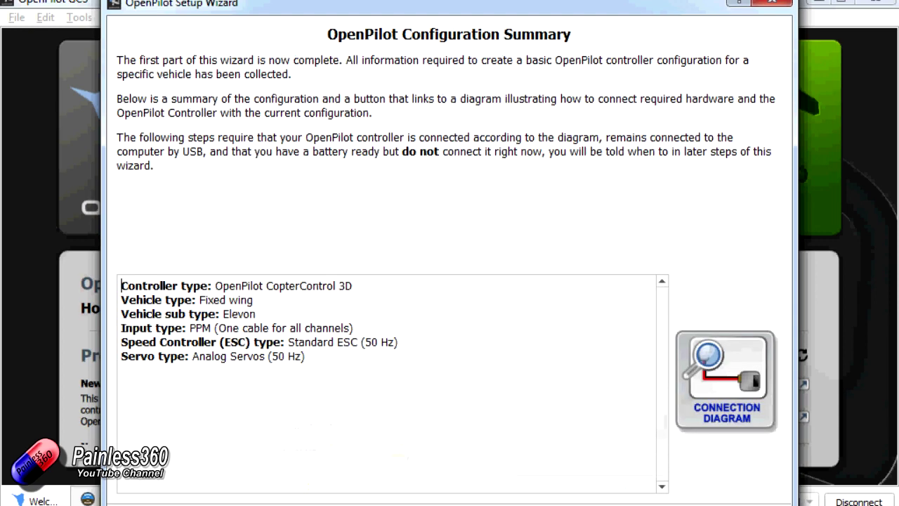
left_click(729, 388)
left_click_drag(672, 128, 652, 53)
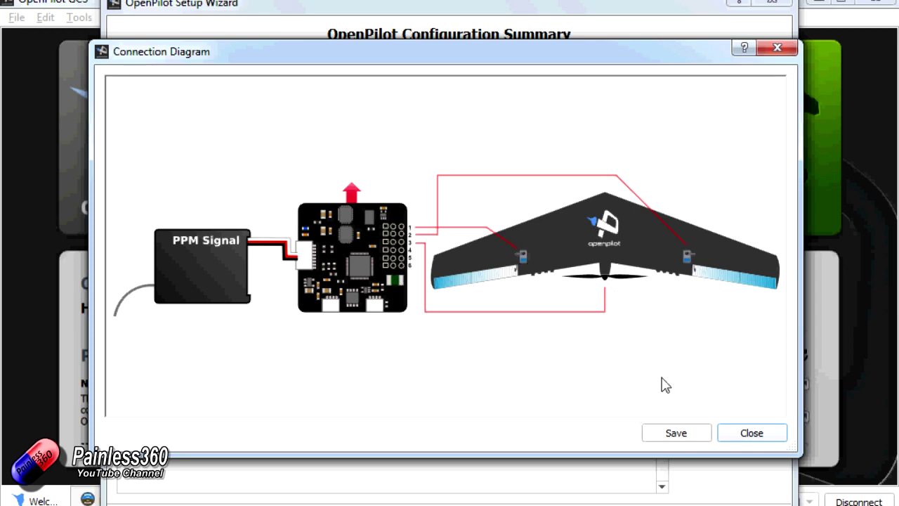
left_click(739, 435)
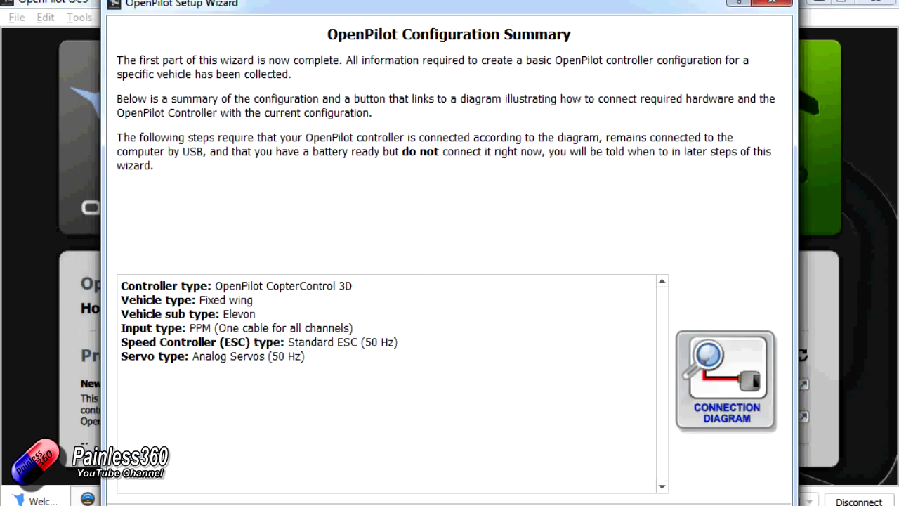
key("Return")
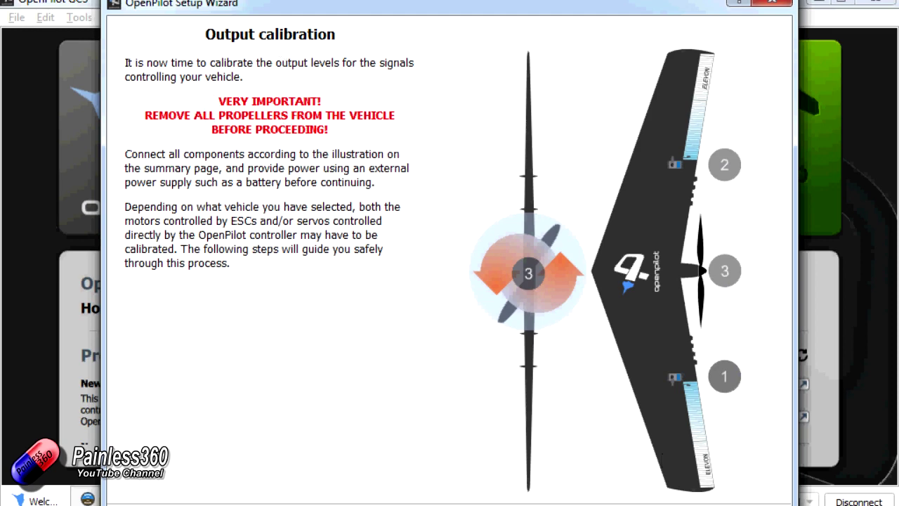
Raise the motor's neutral rate slightly above zero during output calibration
key("Return")
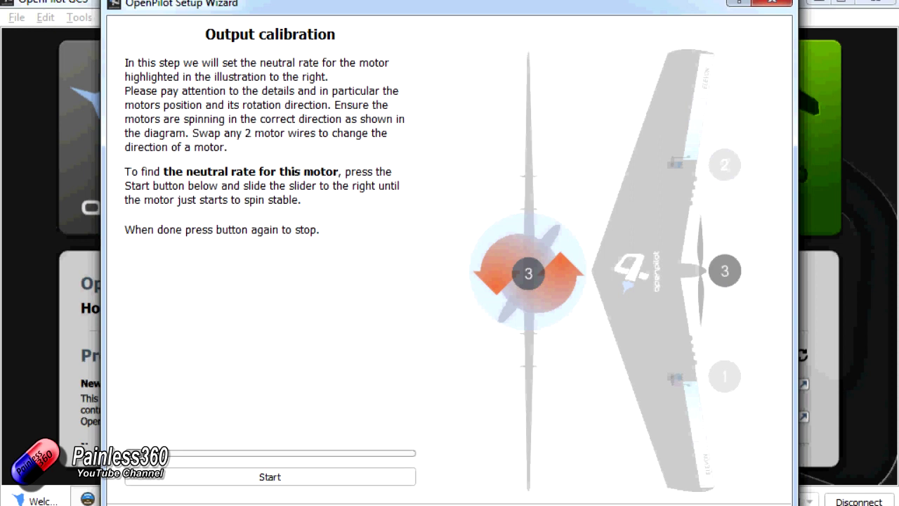
left_click(260, 479)
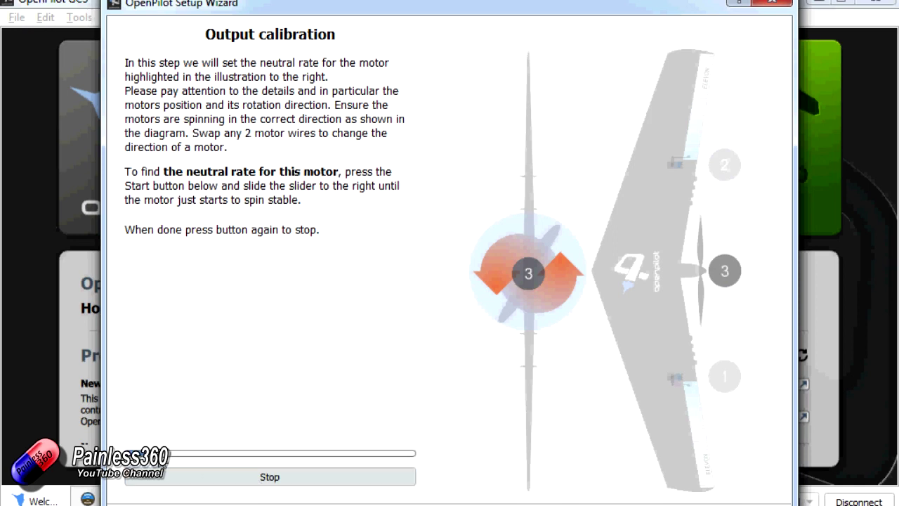
left_click_drag(160, 454, 173, 454)
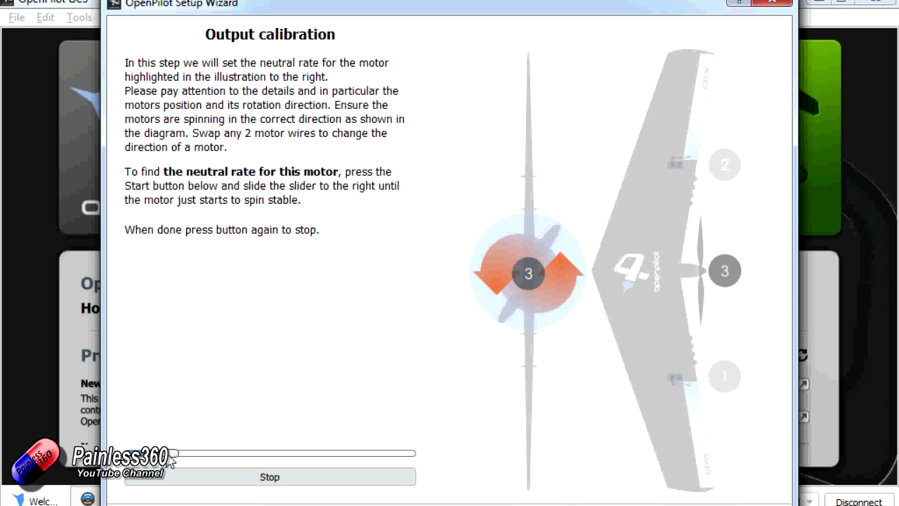
left_click(219, 480)
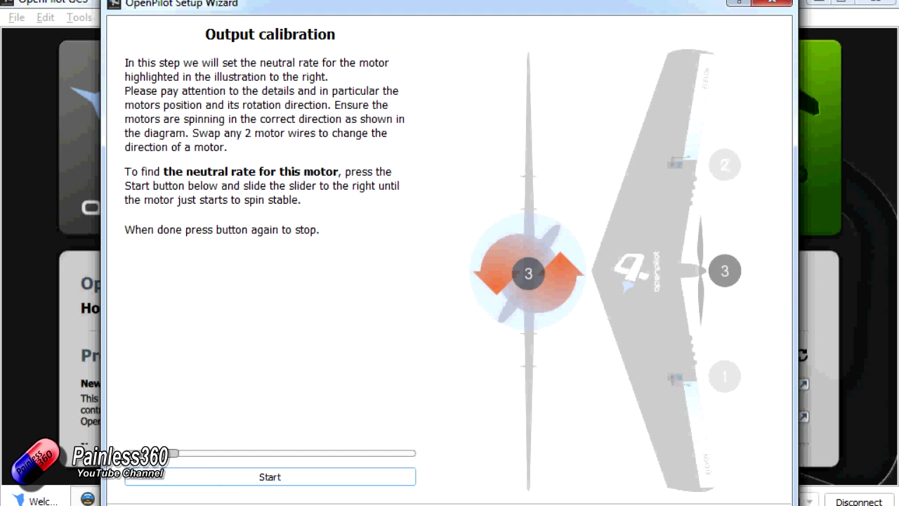
key("alt+n")
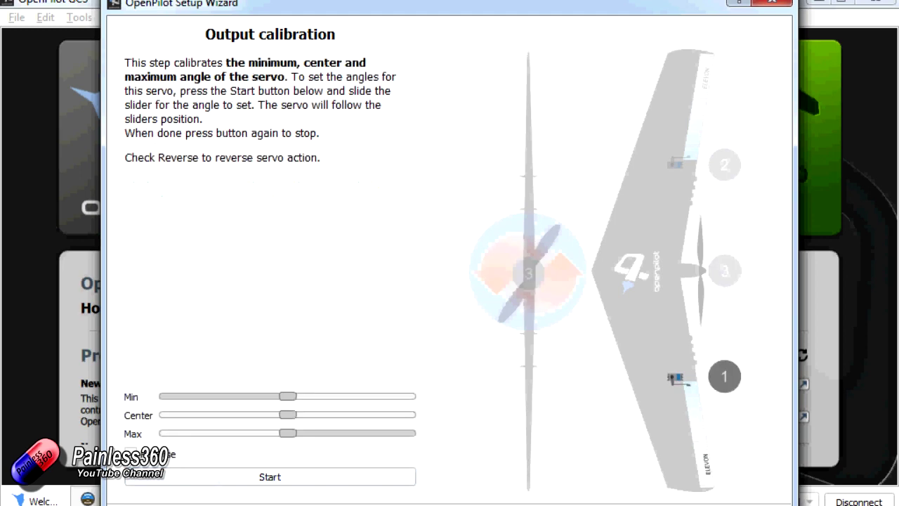
Widen elevon servo 1's travel by lowering its minimum and raising its maximum angle
left_click(263, 477)
left_click_drag(287, 396, 222, 398)
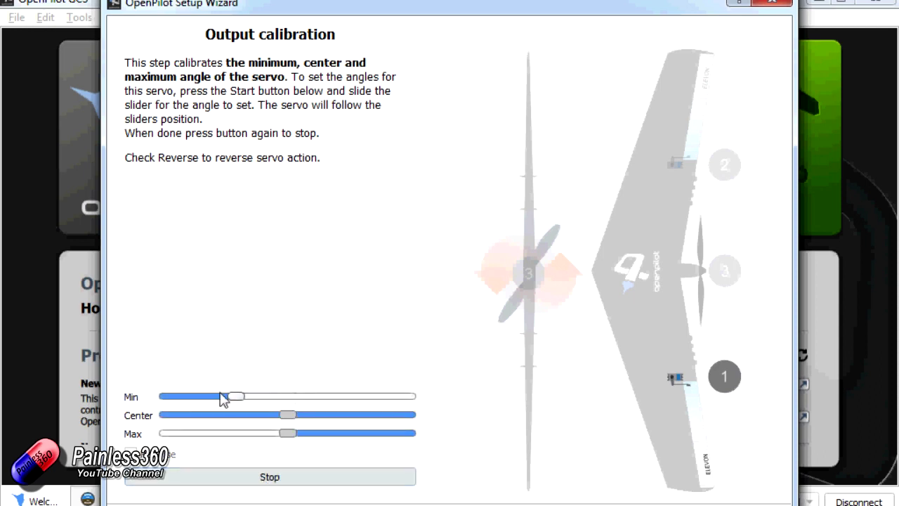
left_click_drag(288, 432, 359, 433)
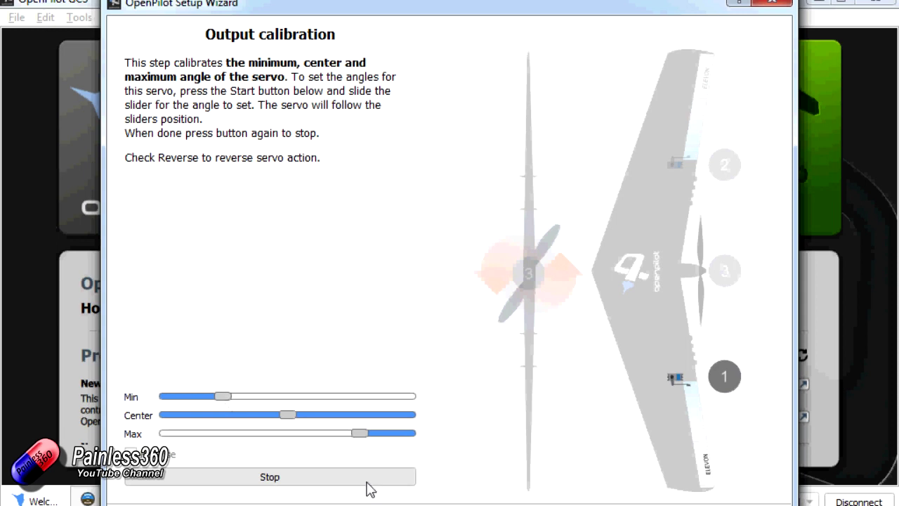
left_click(284, 479)
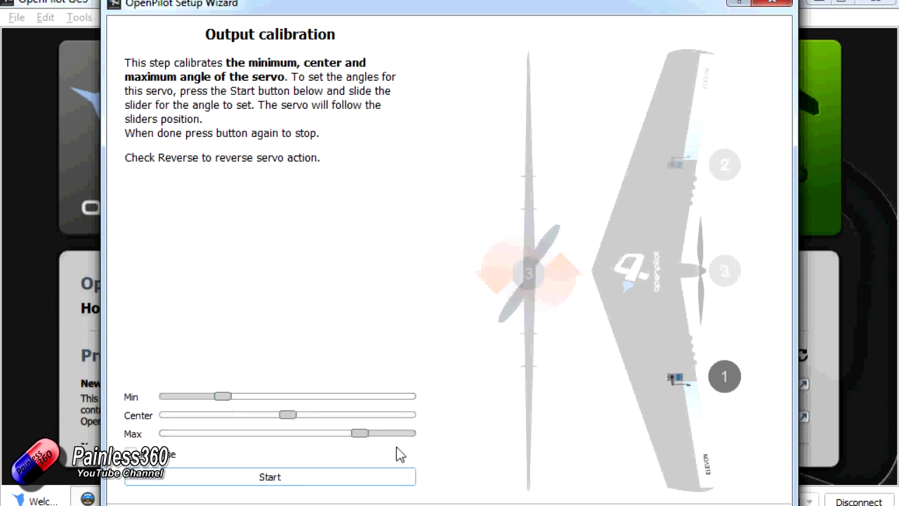
left_click(633, 502)
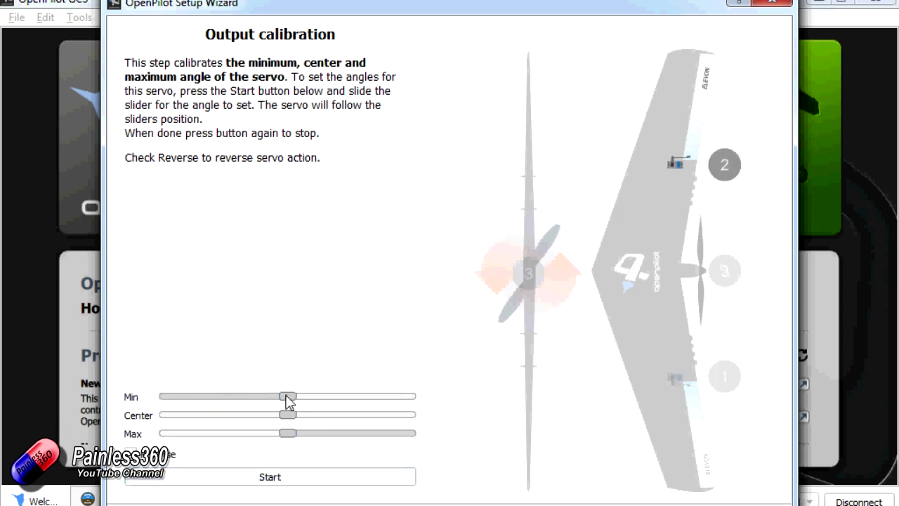
Lower servo 2's minimum and raise its maximum travel, then advance to Initial Tuning
key("space")
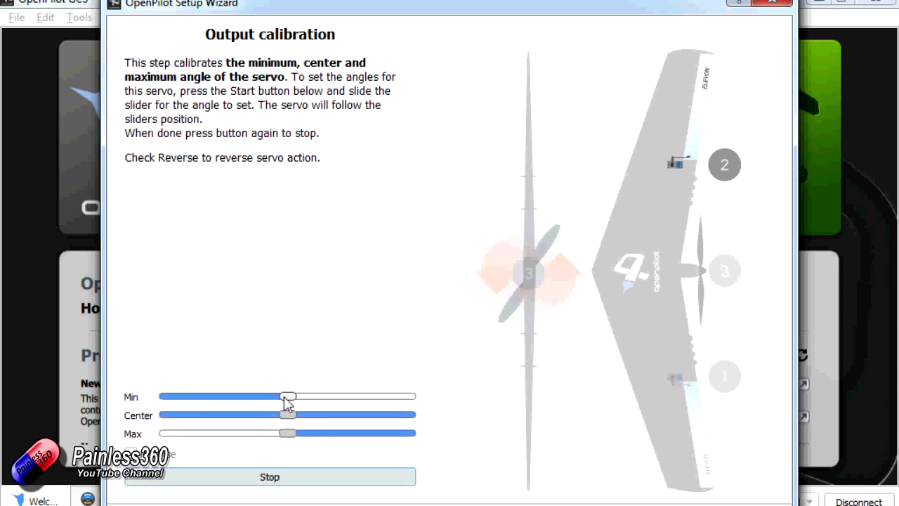
left_click_drag(287, 402, 229, 399)
left_click_drag(286, 437, 357, 453)
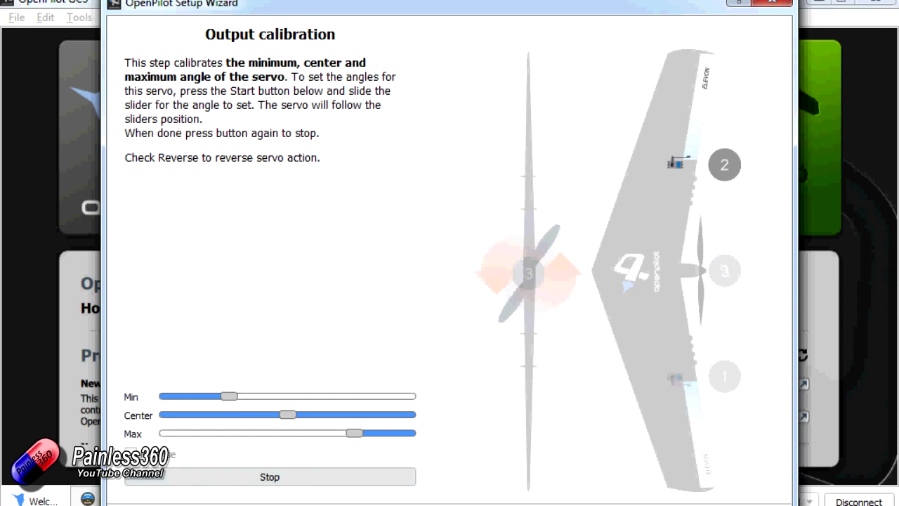
left_click(295, 477)
left_click(731, 502)
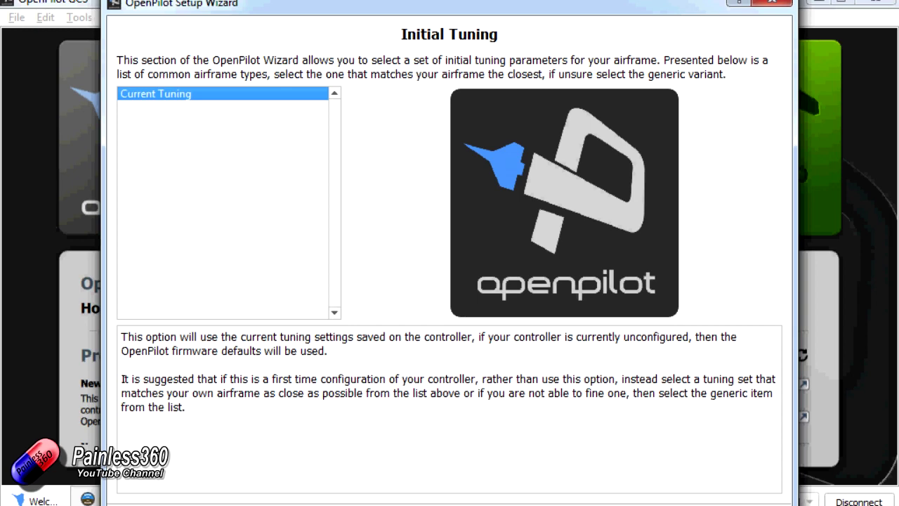
Keep Current Tuning and save the elevon airframe configuration to the controller
left_click(730, 502)
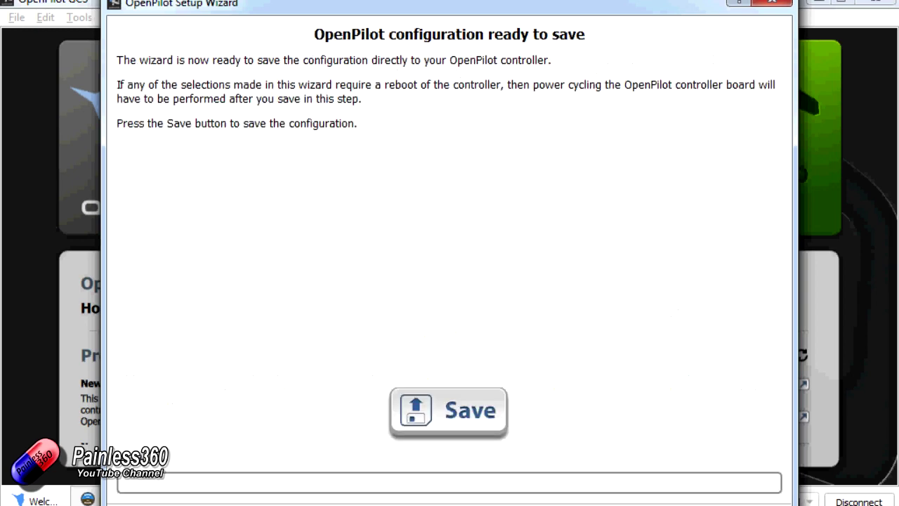
left_click(441, 408)
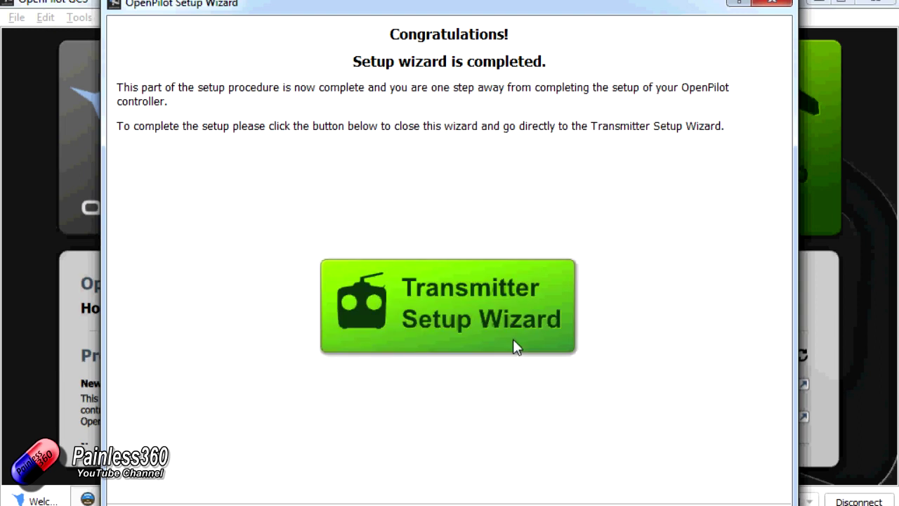
left_click(480, 318)
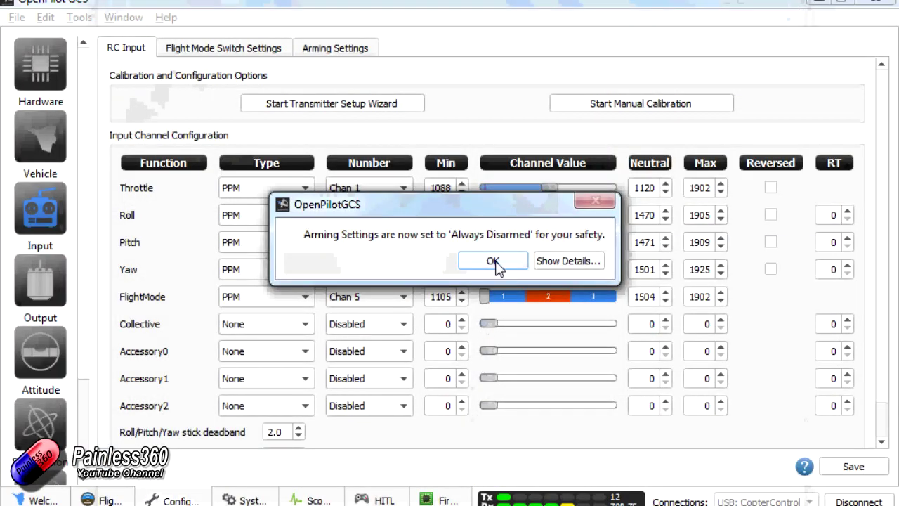
Dismiss the Always Disarmed notice and cancel the transmitter wizard after the Acro and Mode 2 pages
left_click(493, 261)
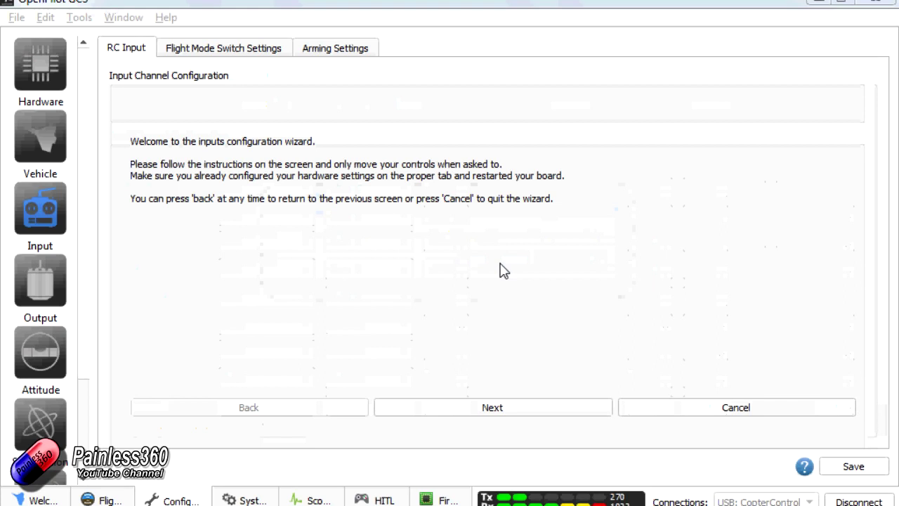
left_click(505, 408)
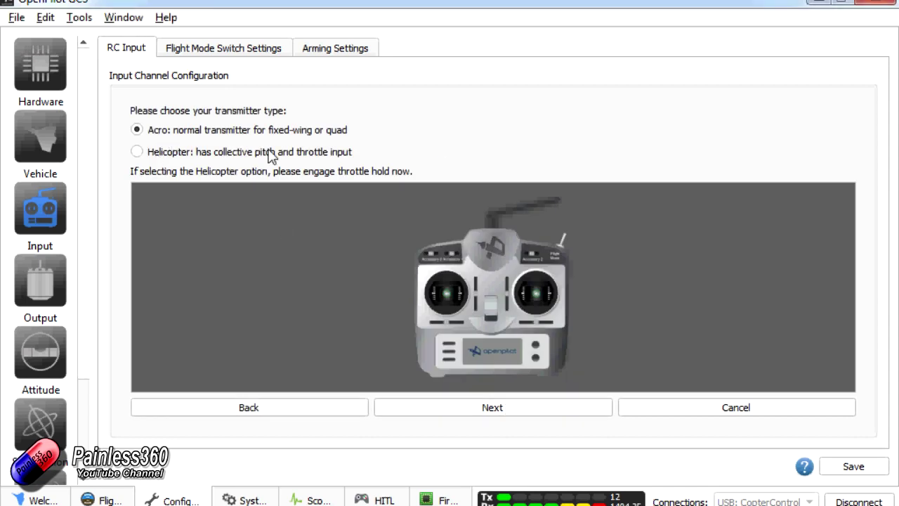
left_click(534, 416)
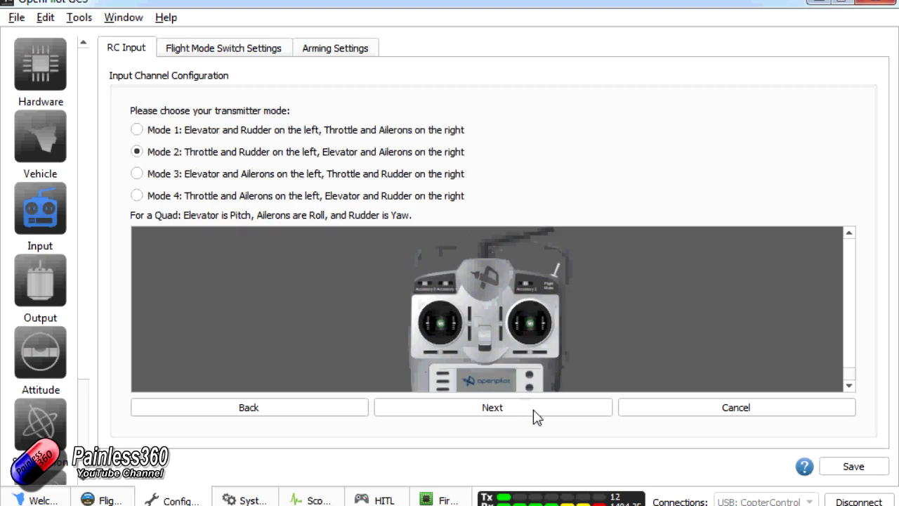
left_click(534, 416)
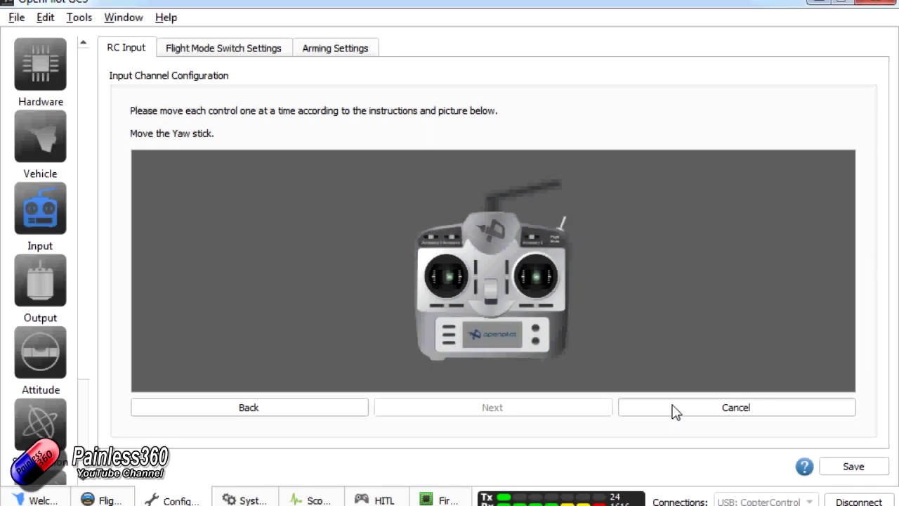
left_click(672, 412)
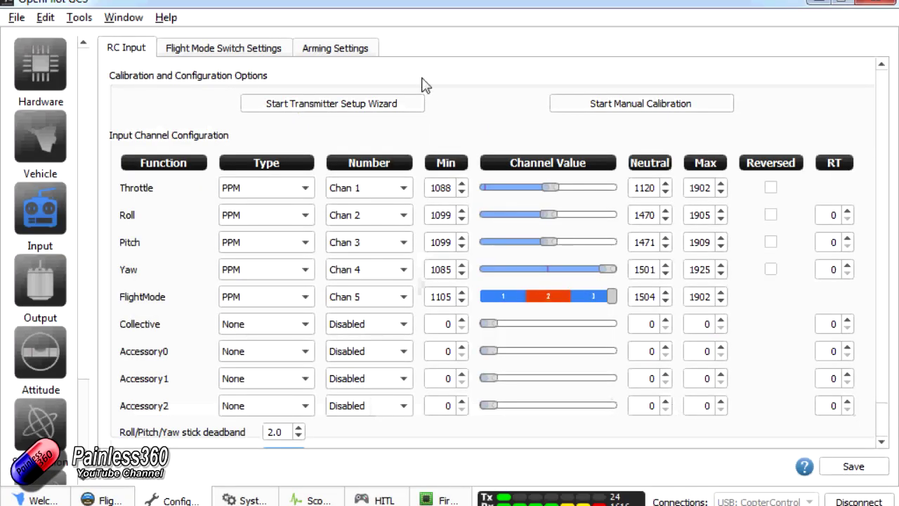
left_click(352, 53)
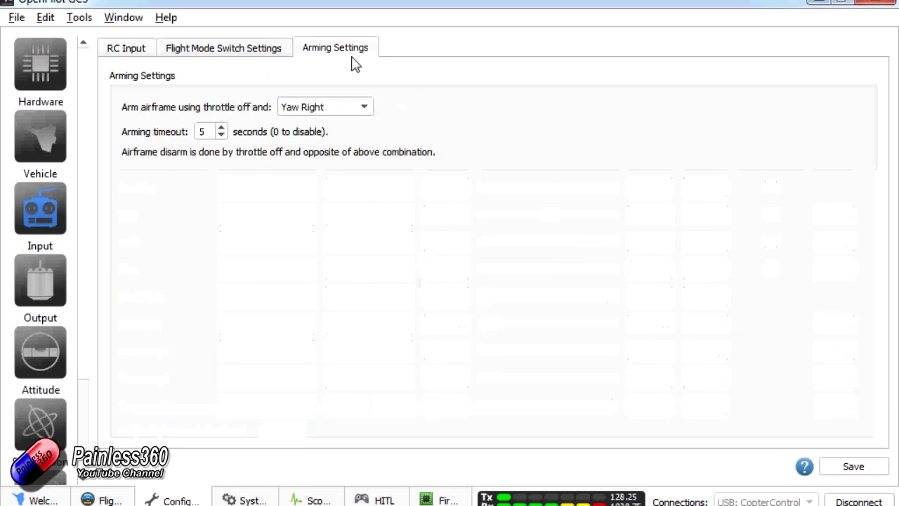
Set arming to throttle off plus Yaw Right and save it to the board
left_click(367, 109)
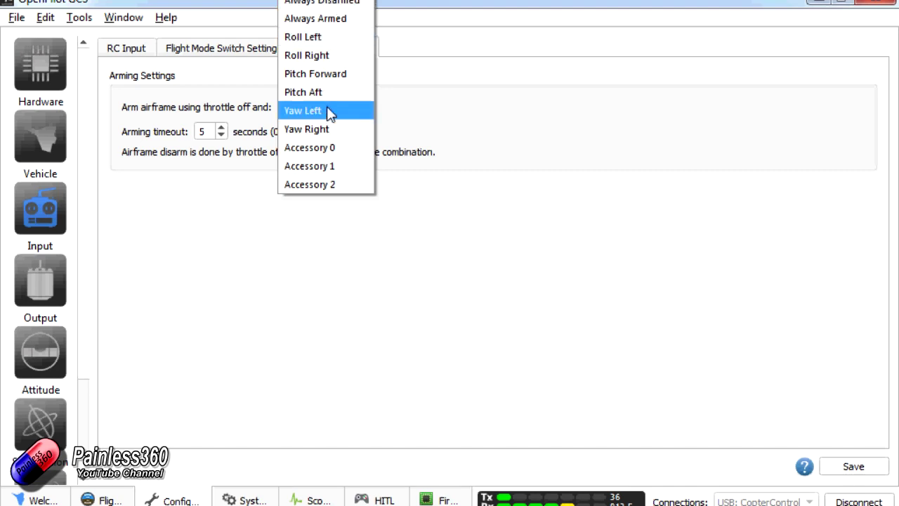
left_click(338, 131)
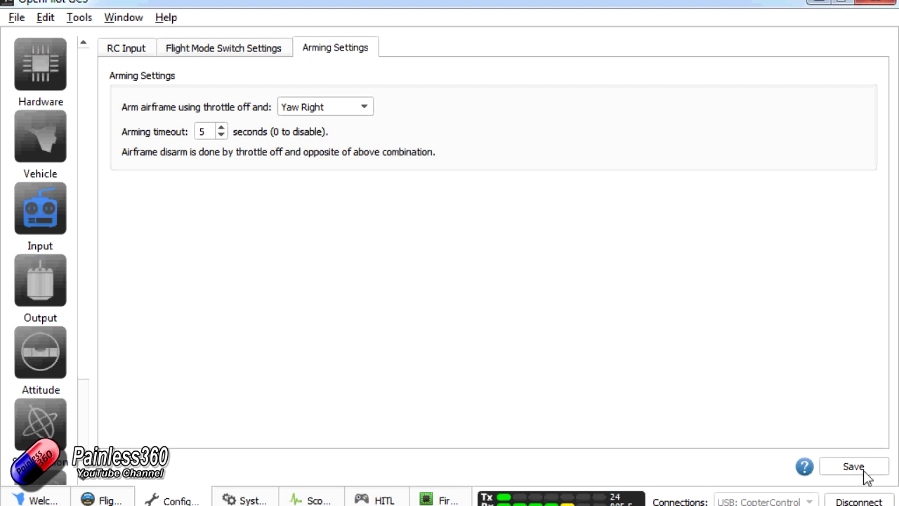
left_click(863, 469)
left_click(50, 76)
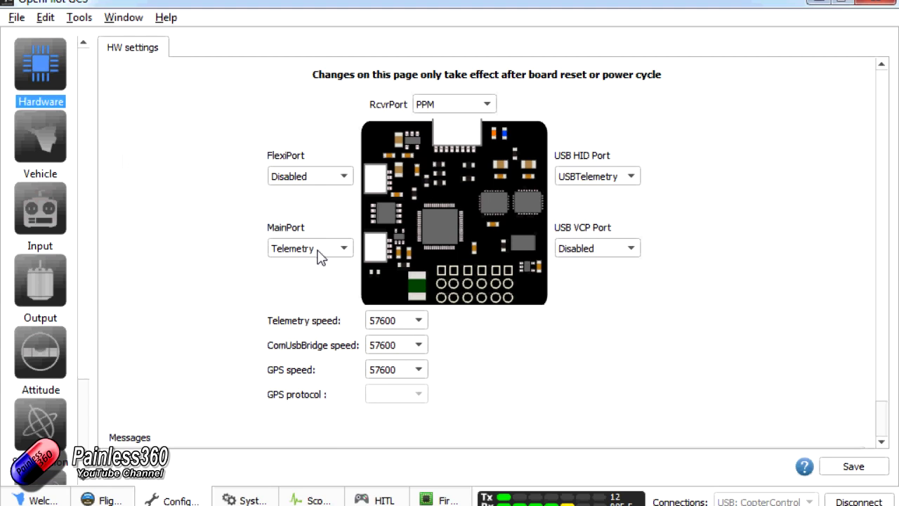
Check the Fixed Wing Elevon mixer on the Vehicle page, then go back to Input
left_click(43, 137)
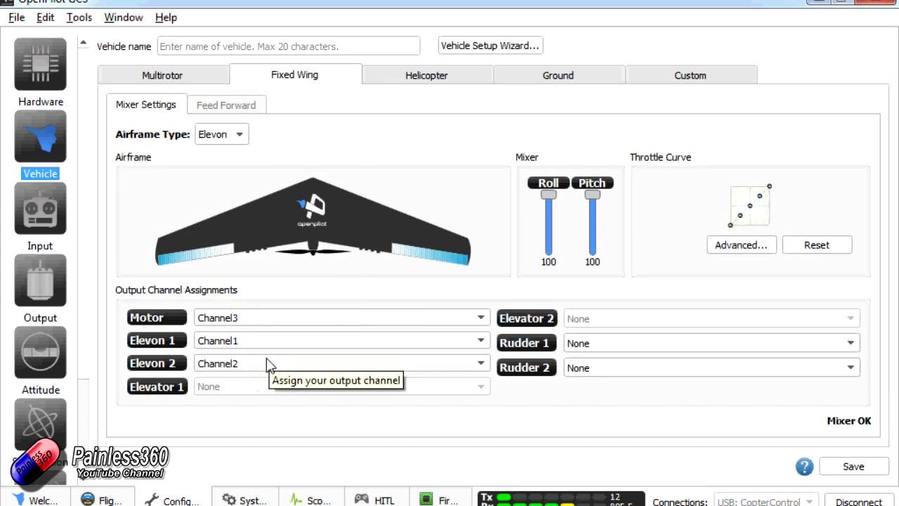
left_click(46, 213)
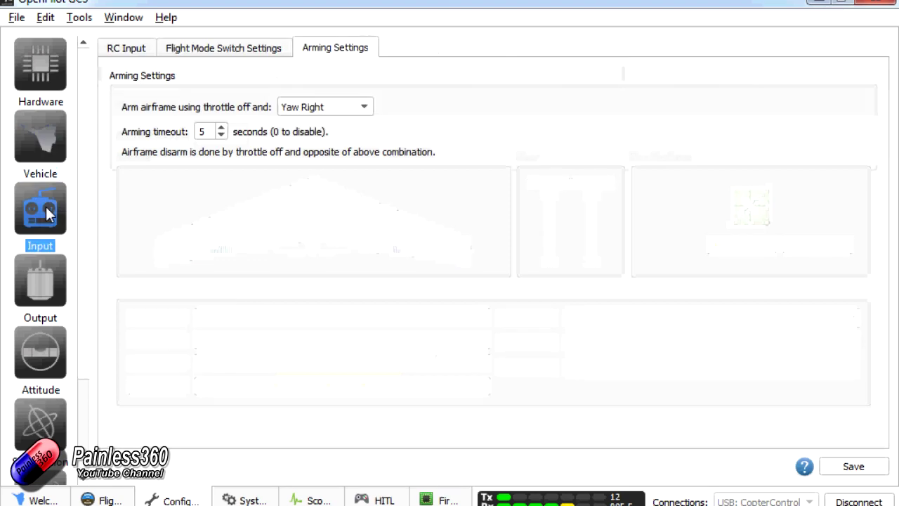
Open the flight mode switch settings and confirm Stabilized 3 roll, pitch and yaw stay on Rate
left_click(131, 51)
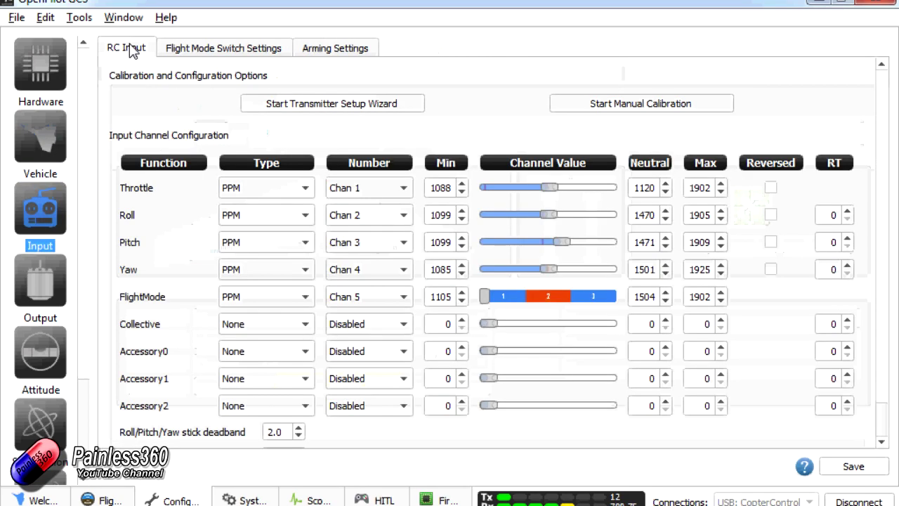
left_click(202, 50)
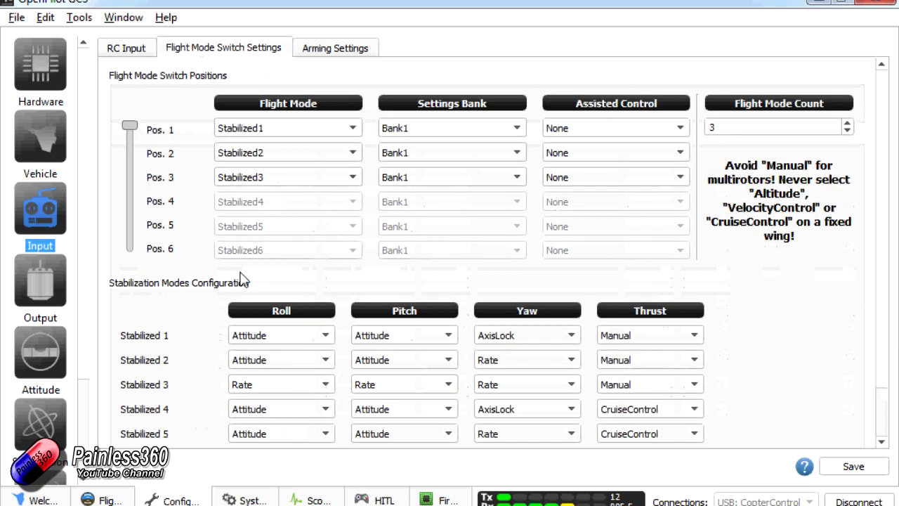
left_click(326, 380)
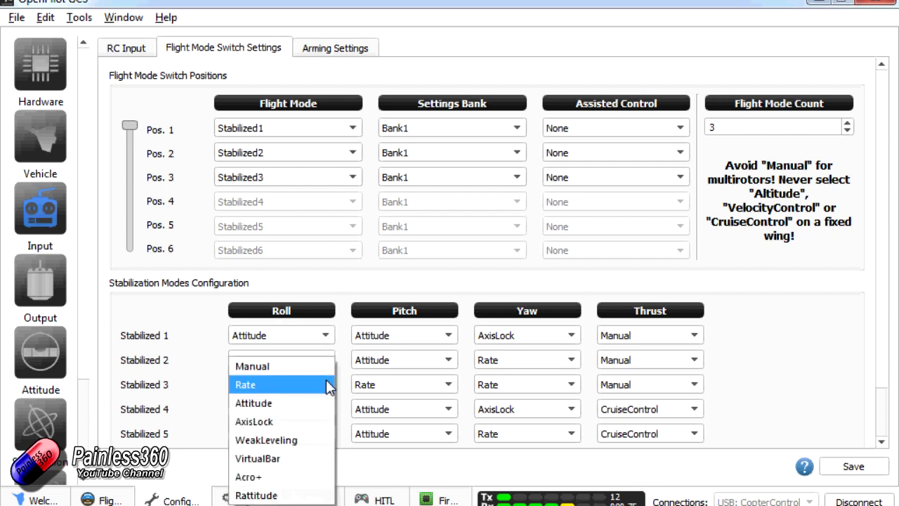
left_click(323, 355)
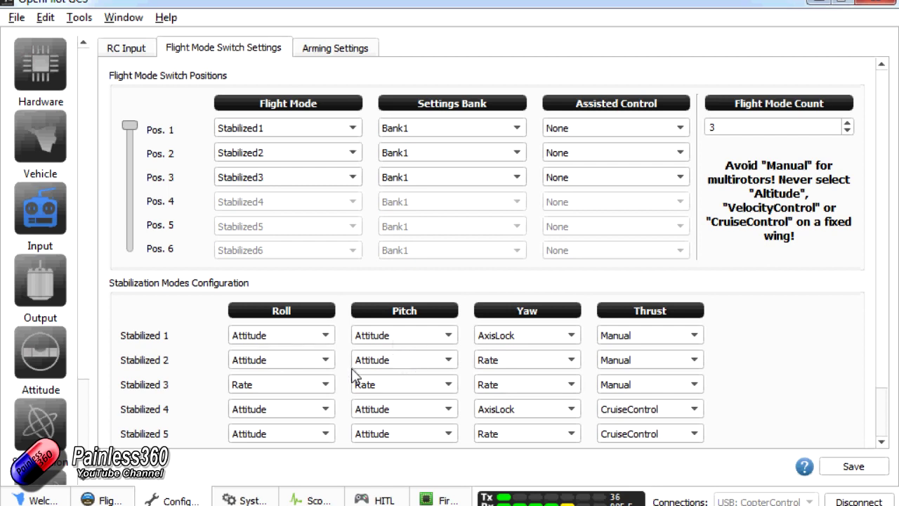
left_click(295, 385)
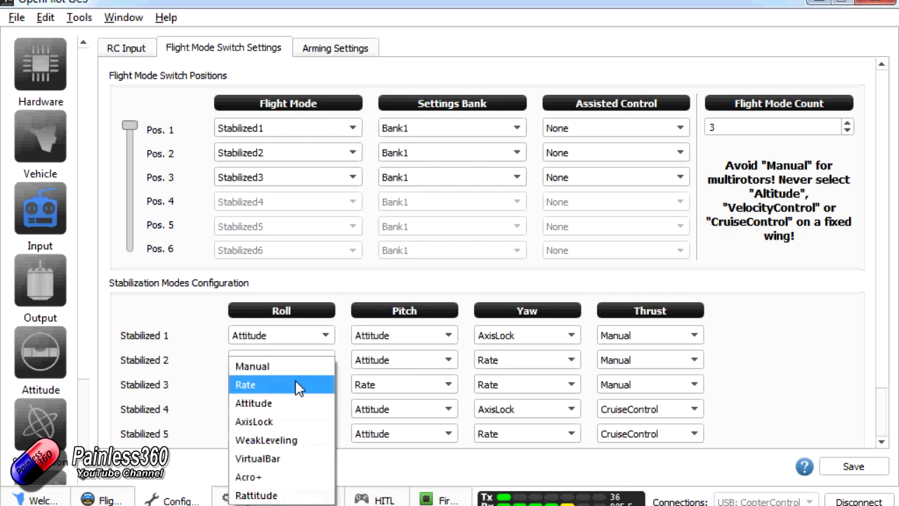
left_click(394, 386)
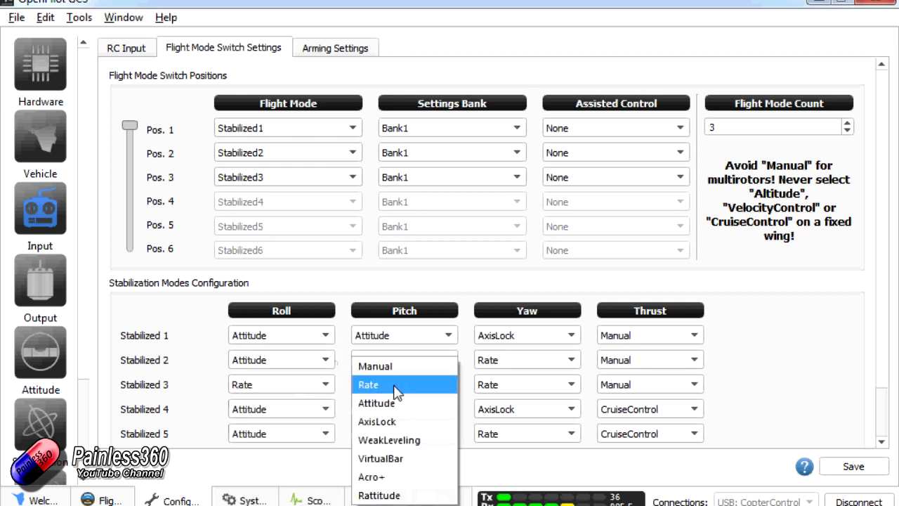
left_click(559, 387)
left_click(756, 387)
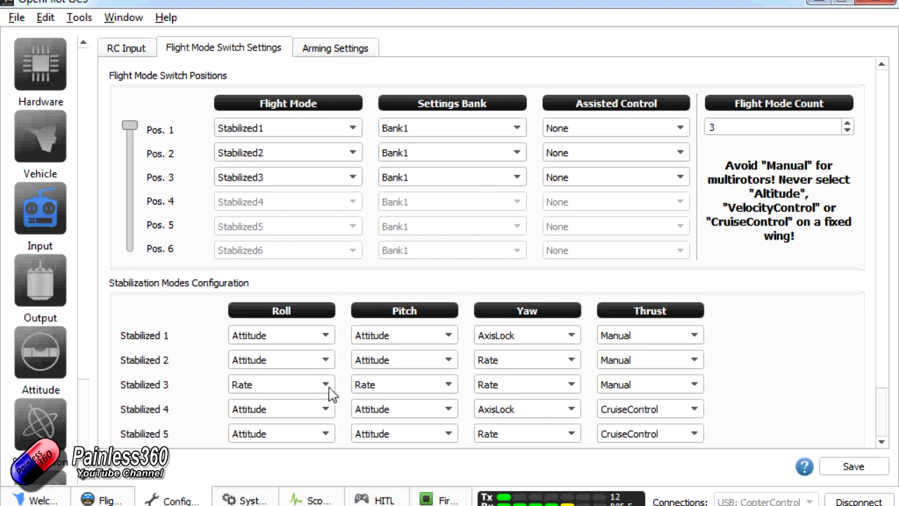
On the Output page, set the Max of elevon channels 1 and 2 to 1900
left_click(41, 287)
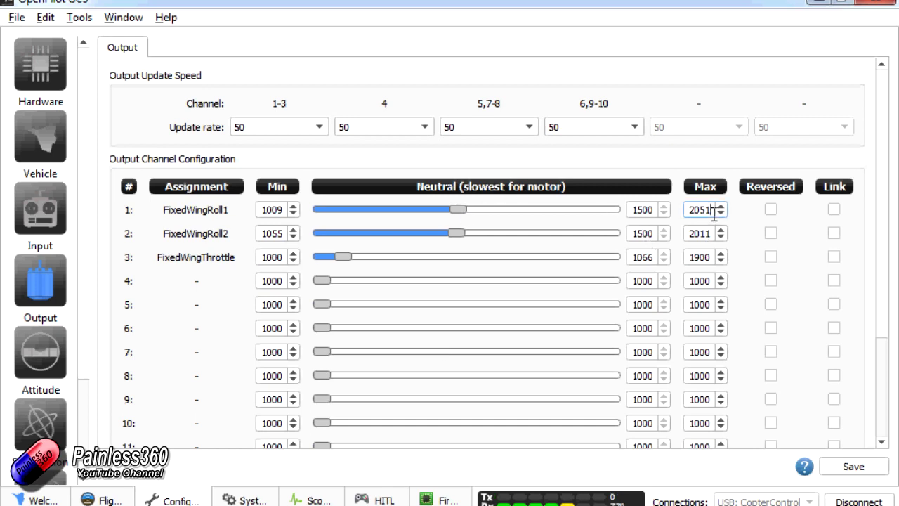
left_click_drag(711, 210, 629, 209)
type("1900")
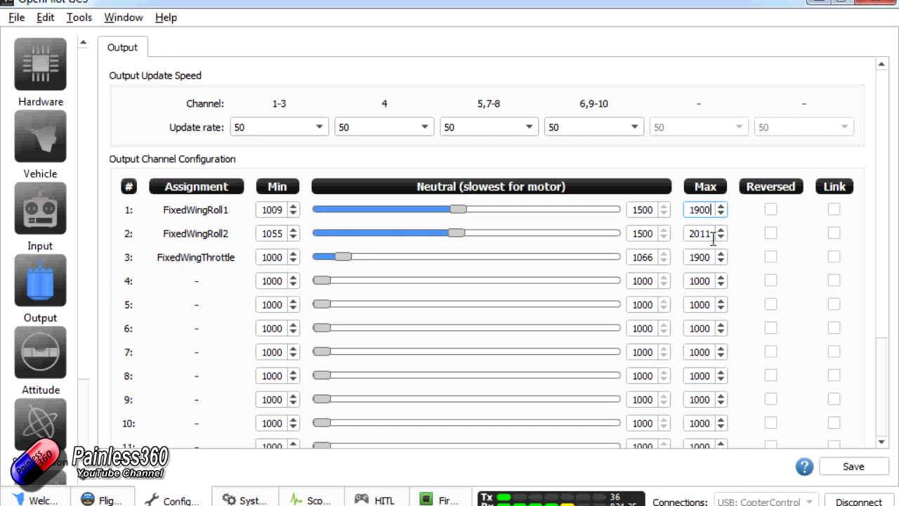
left_click_drag(713, 234, 606, 241)
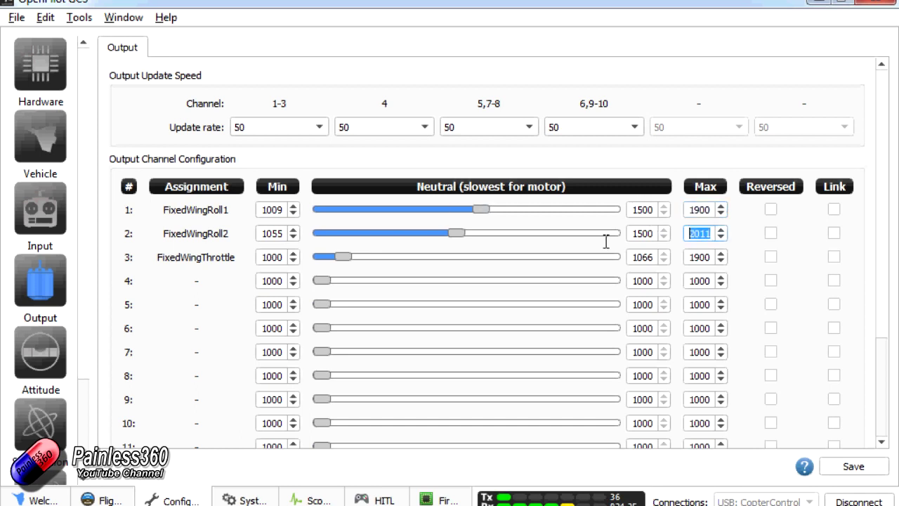
type("1900")
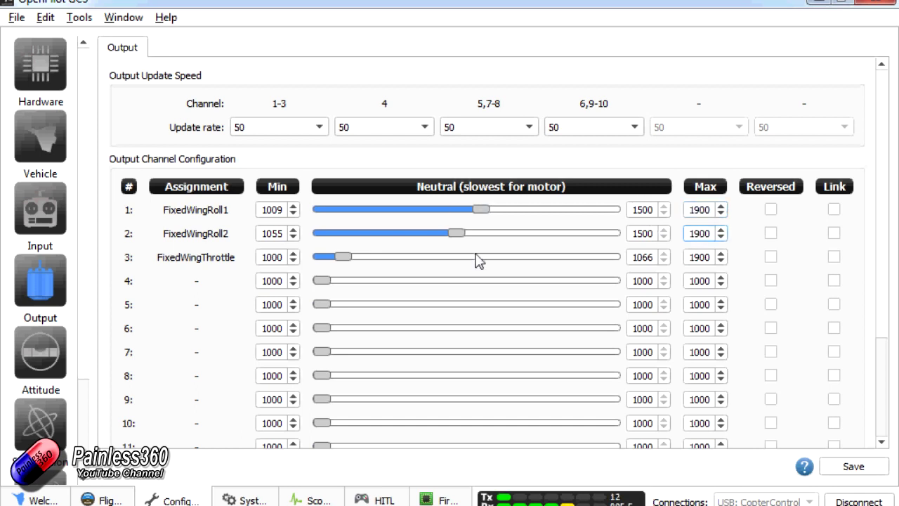
Set the Min of channels 1 and 2 to 1100
left_click_drag(283, 215, 227, 212)
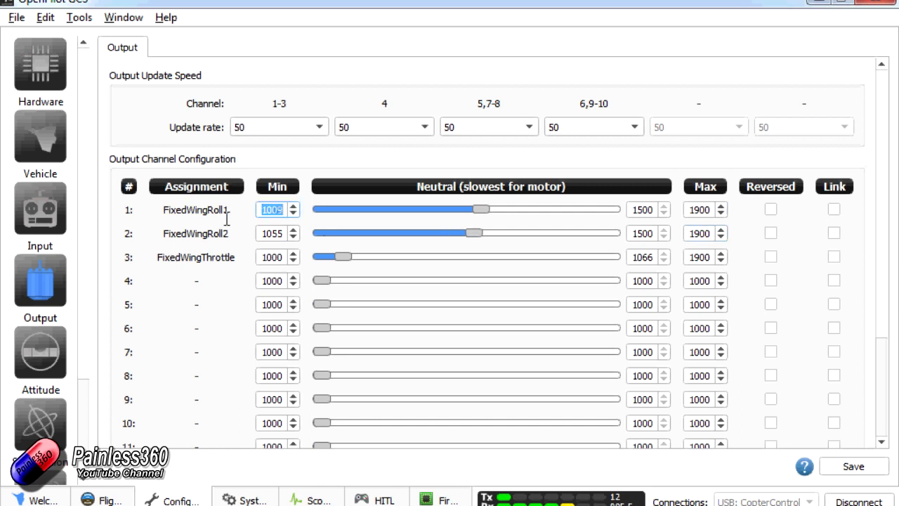
type("100")
key("BackSpace")
key("BackSpace")
type("100")
left_click_drag(288, 236, 223, 234)
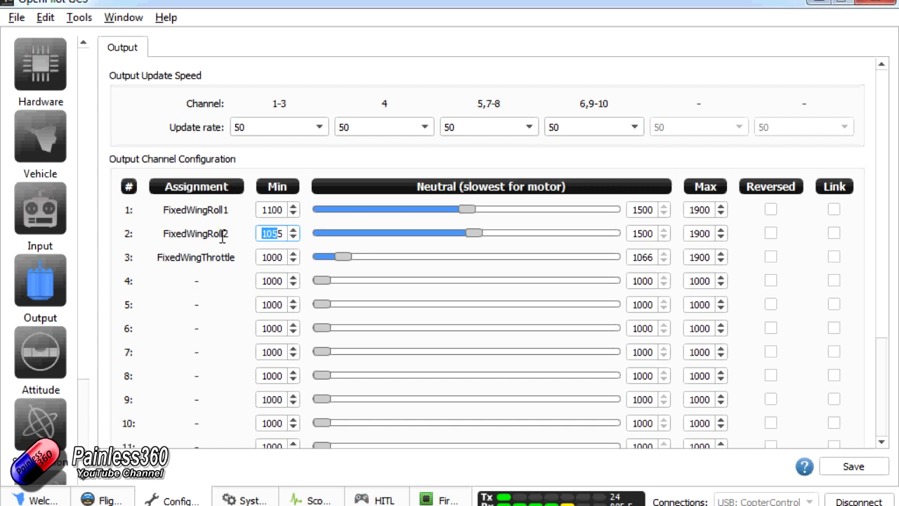
type("1100")
left_click(870, 475)
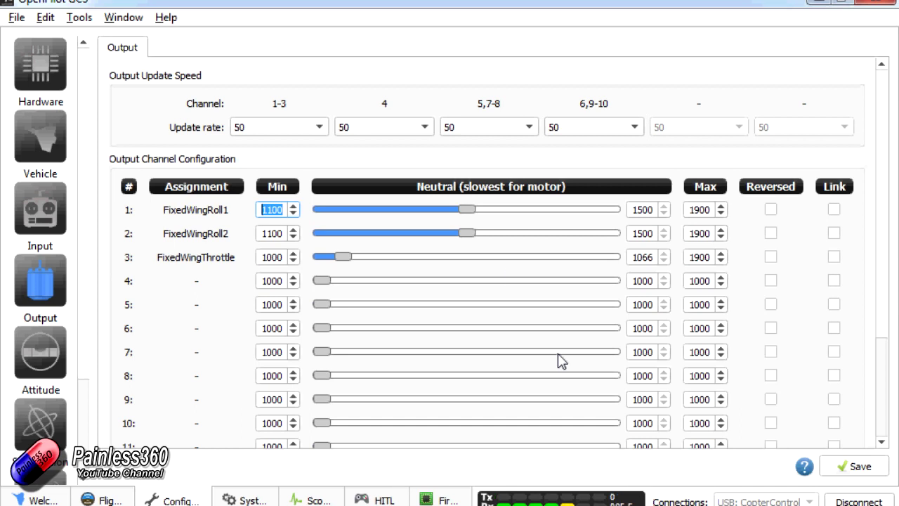
Trim channel 2's neutral to 1496, then head for the Attitude settings
mouse_move(469, 239)
left_mouse_down()
mouse_move(458, 238)
mouse_move(487, 239)
mouse_move(461, 240)
mouse_move(469, 239)
left_mouse_up()
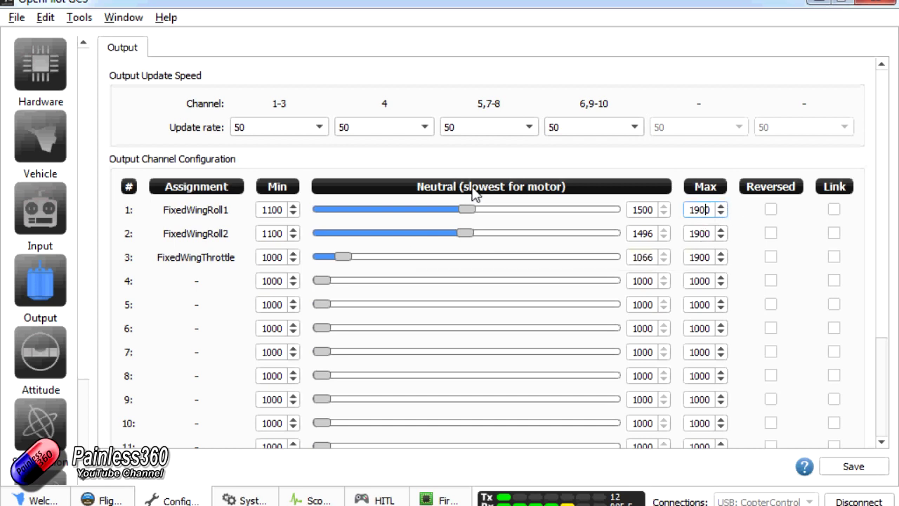
left_click(277, 209)
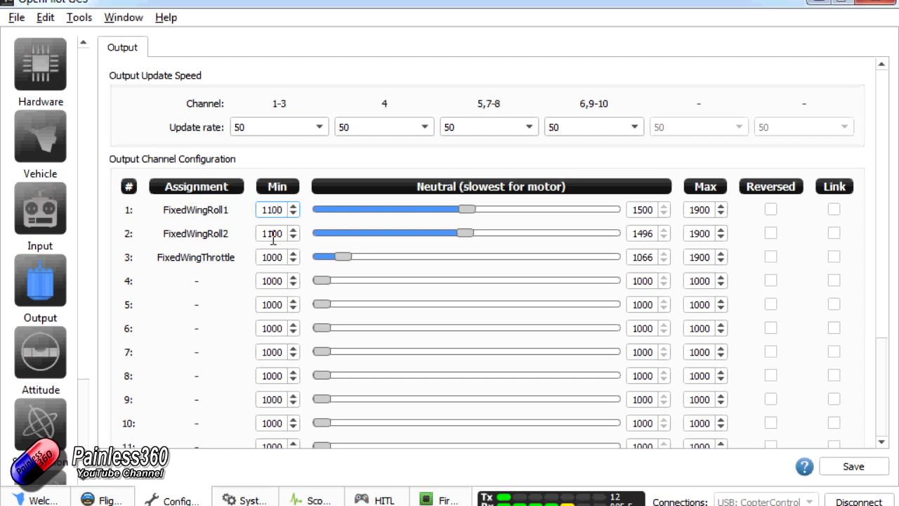
left_click(274, 234)
left_click(708, 237)
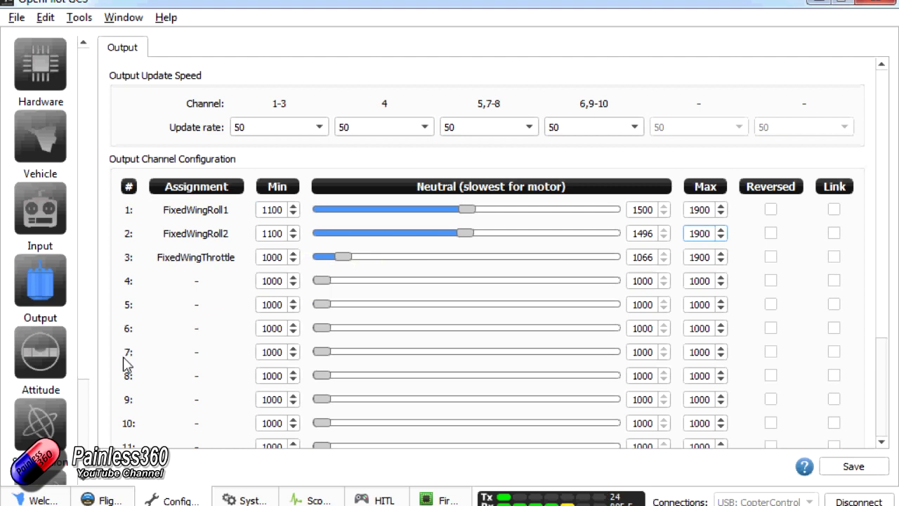
left_click(39, 359)
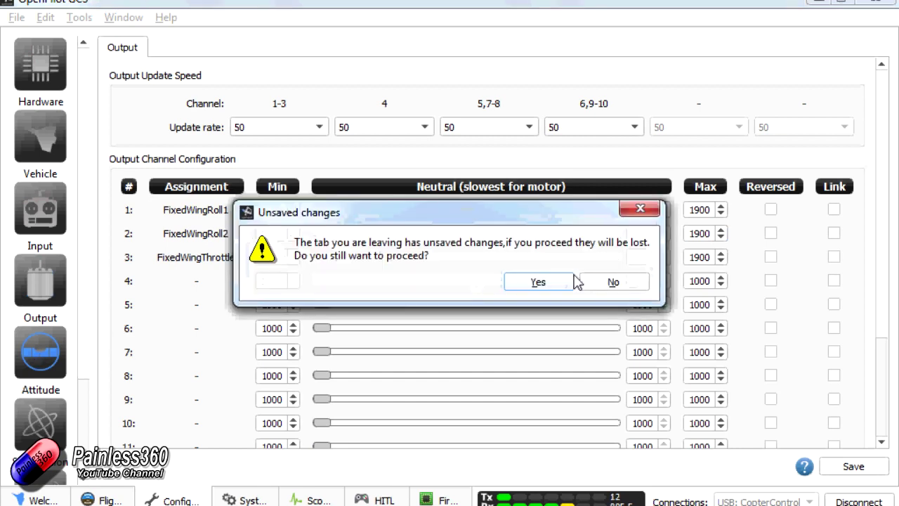
Discard the unsaved output edits and run the Attitude level calibration through to 100%
left_click(538, 281)
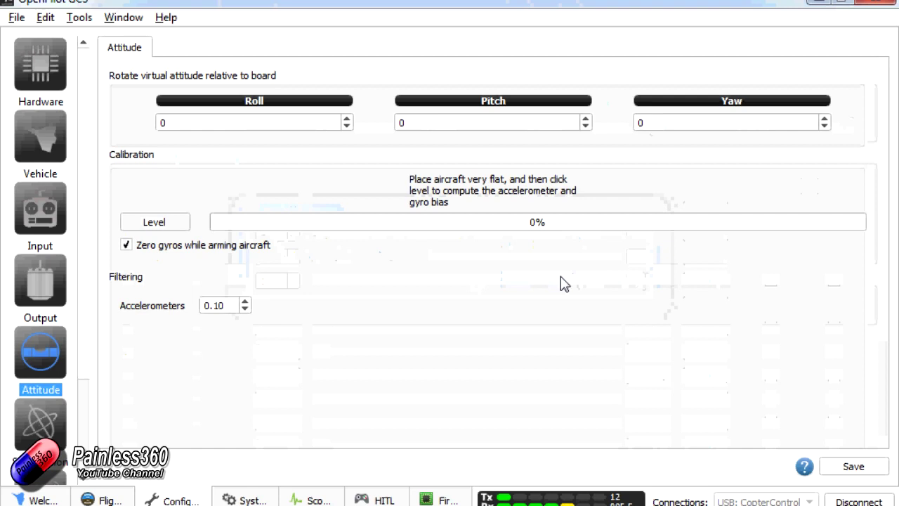
left_click(152, 226)
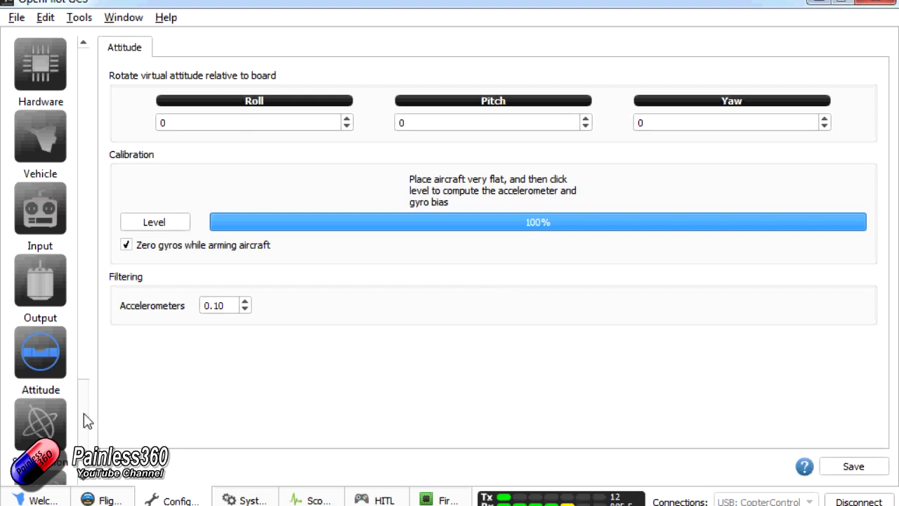
scroll(84, 426, "down", 3)
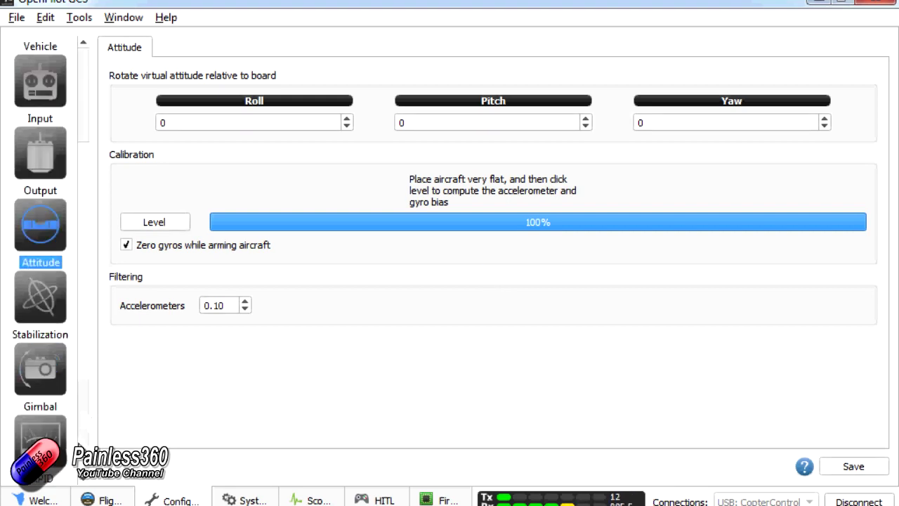
left_click(112, 500)
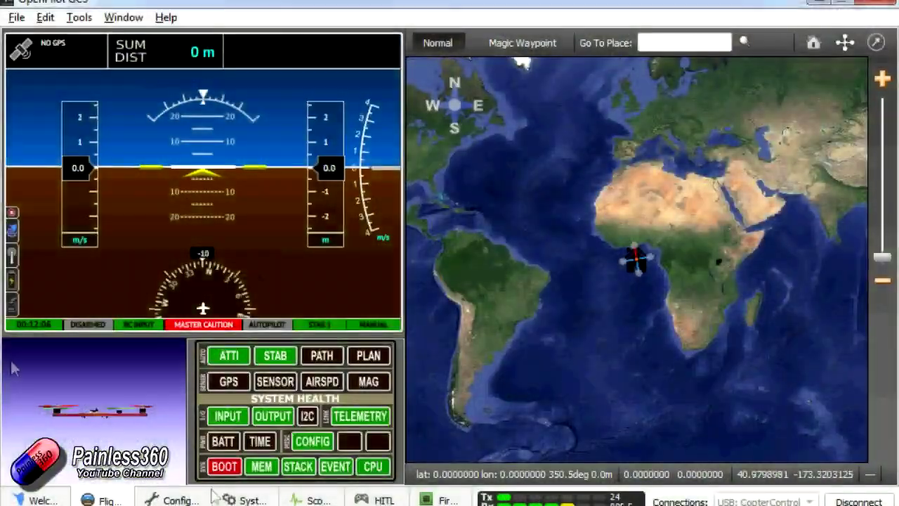
Go back from the Flight view to the Attitude configuration page
left_click(196, 500)
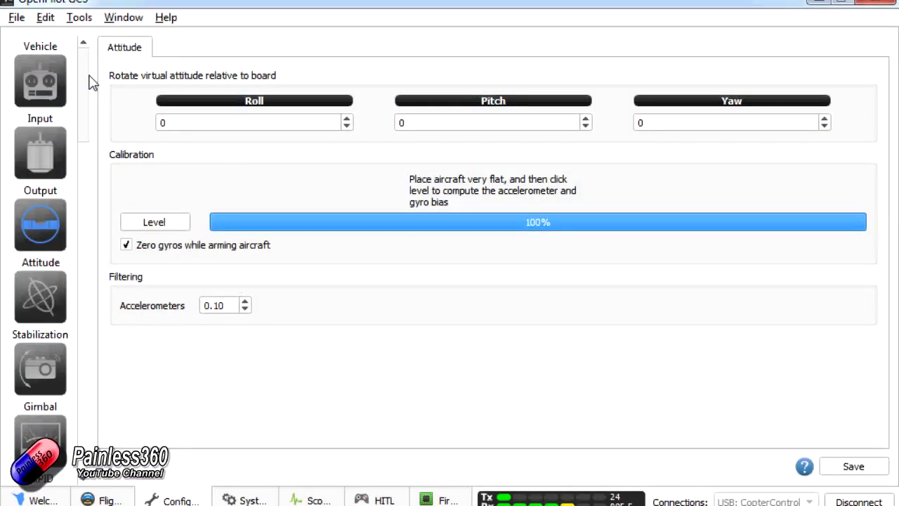
Reverse channel 1's output on the Output page so its Min and Max swap
scroll(90, 82, "up", 2)
left_click(40, 281)
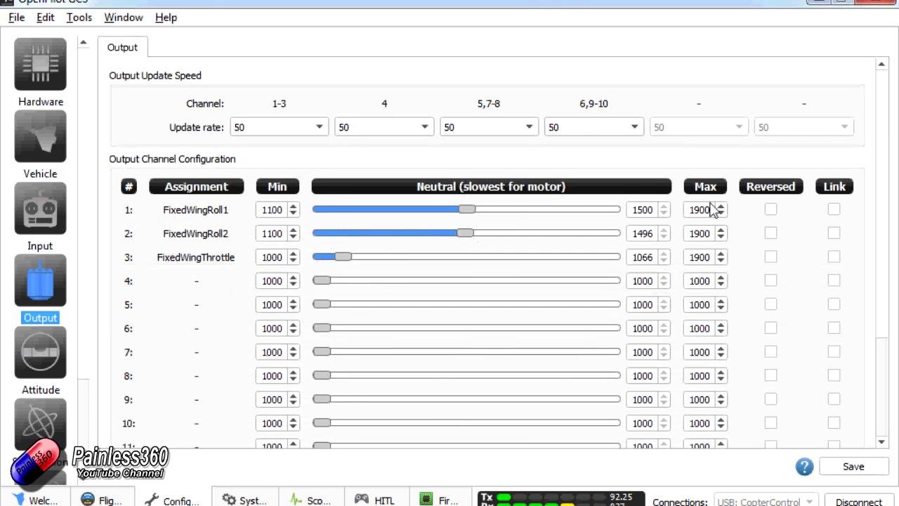
left_click(770, 210)
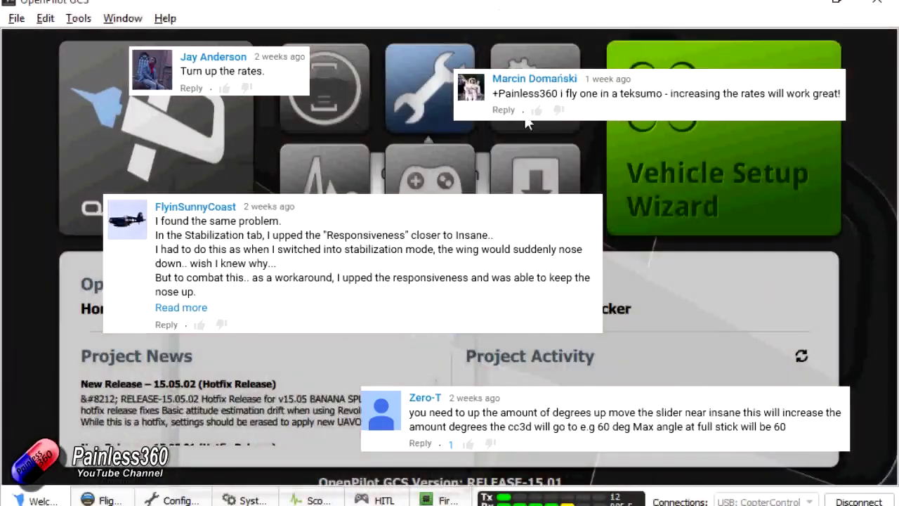
left_click(171, 499)
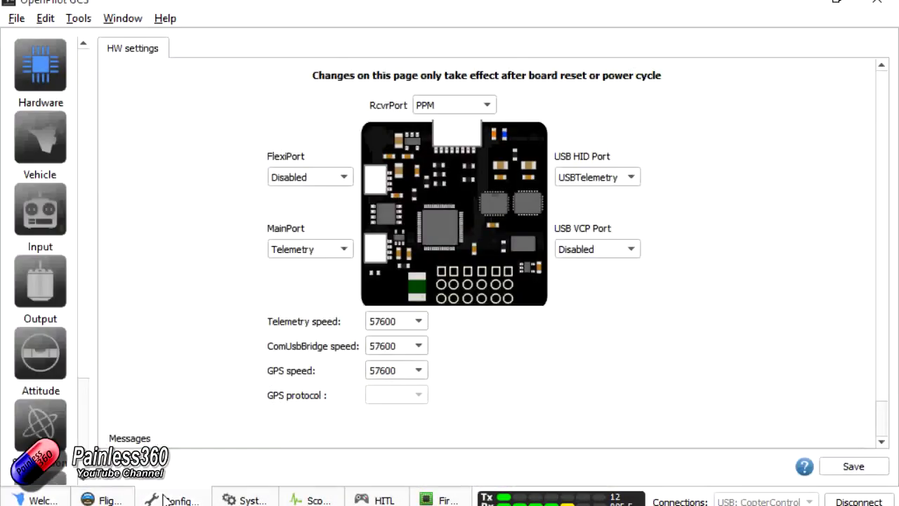
Check the Elevon mixer, then raise Stabilization Attitude to about 159 and Rate to 634
left_click(26, 140)
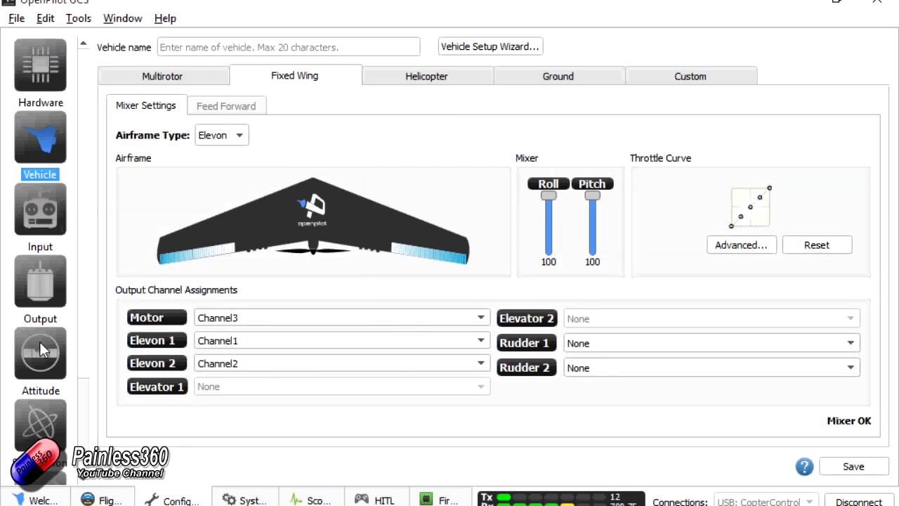
left_click(36, 432)
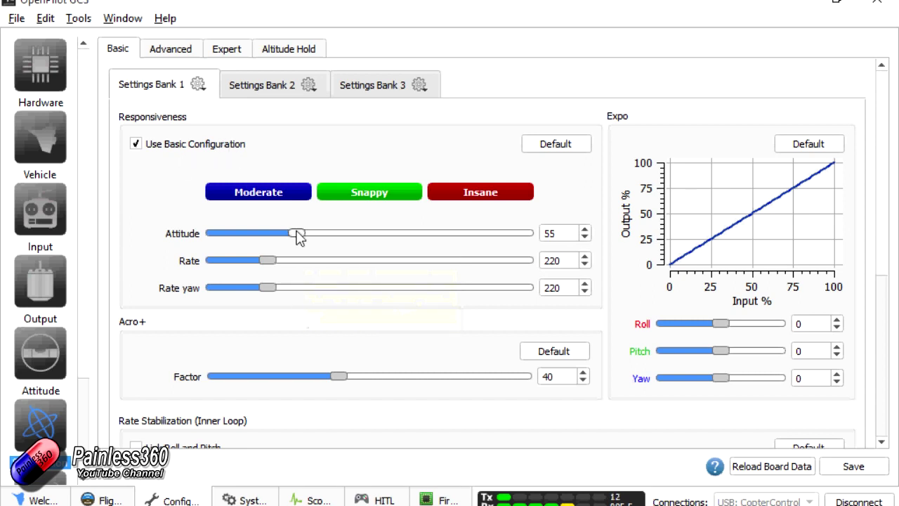
left_click_drag(298, 237, 472, 248)
left_click_drag(276, 262, 452, 277)
Raise Rate yaw to about 638 and save the stabilization settings to the board
left_click_drag(267, 287, 450, 299)
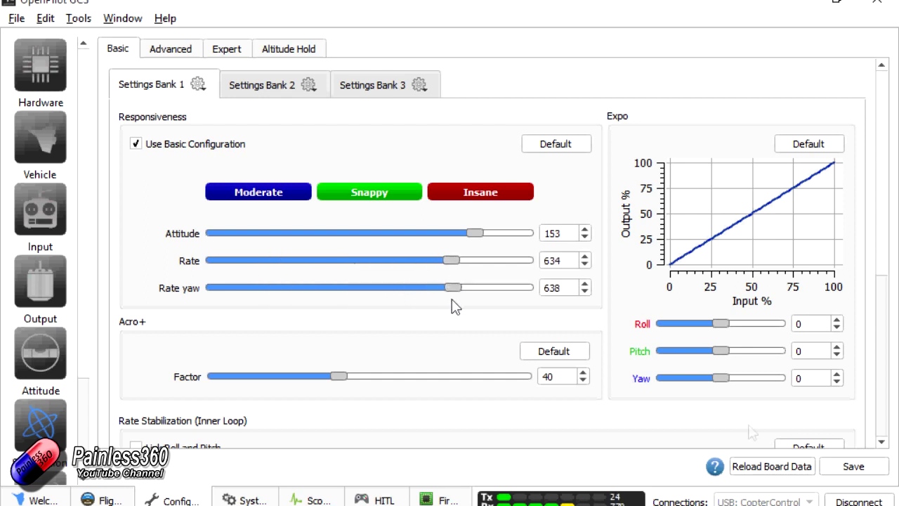
left_click(846, 472)
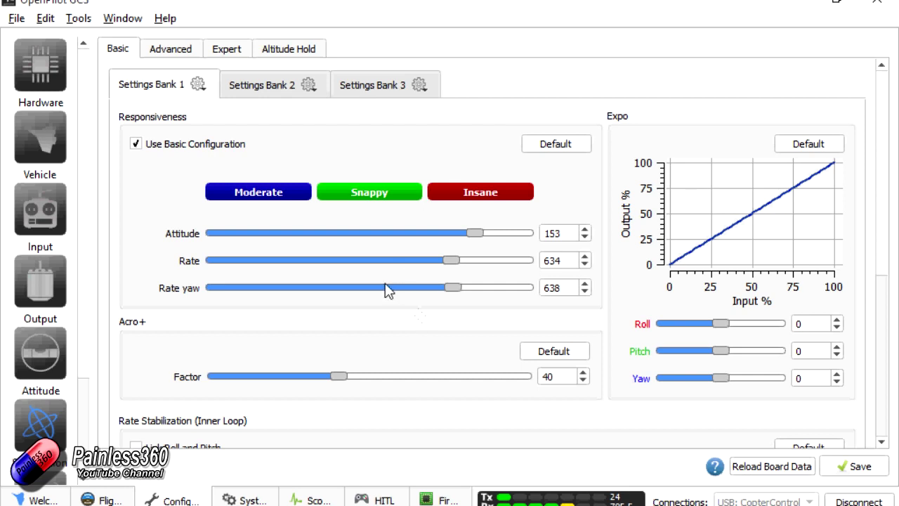
mouse_move(388, 290)
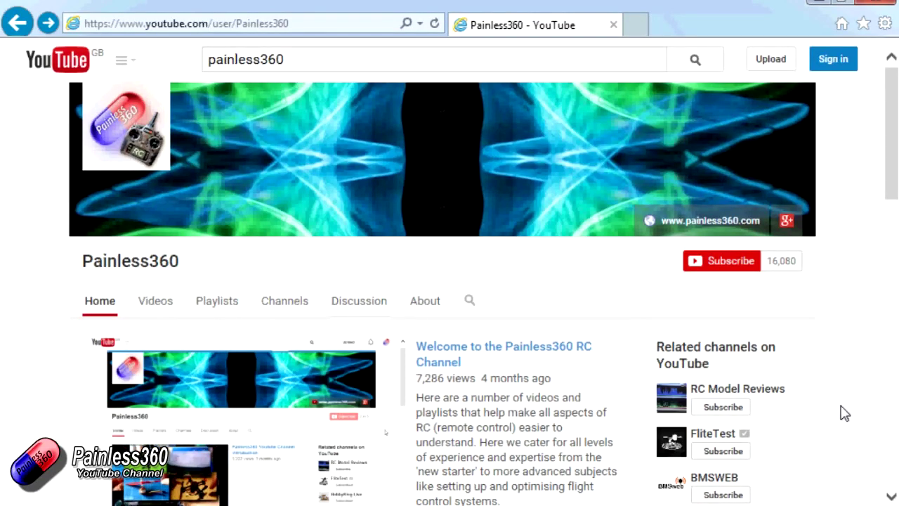
Show the channel's Playlists, including Introduction to CC3D and Introduction to Naze32
left_click(222, 312)
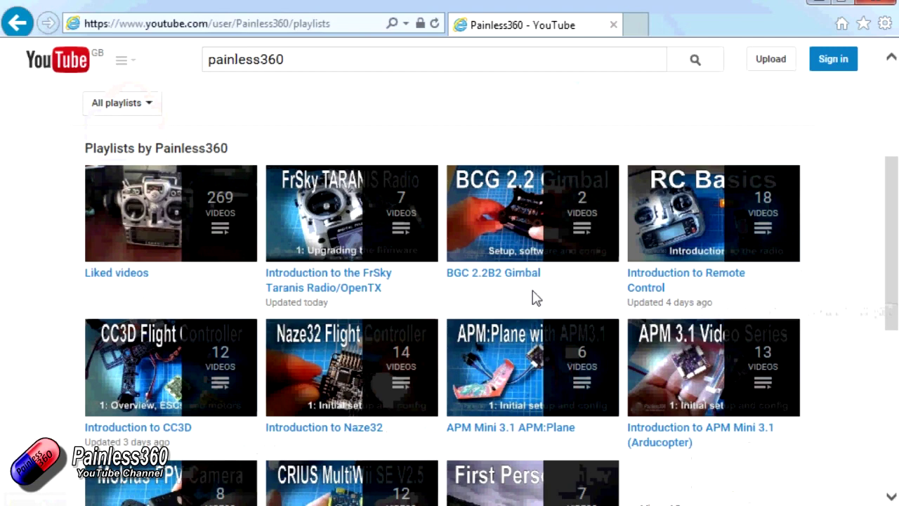
mouse_move(440, 214)
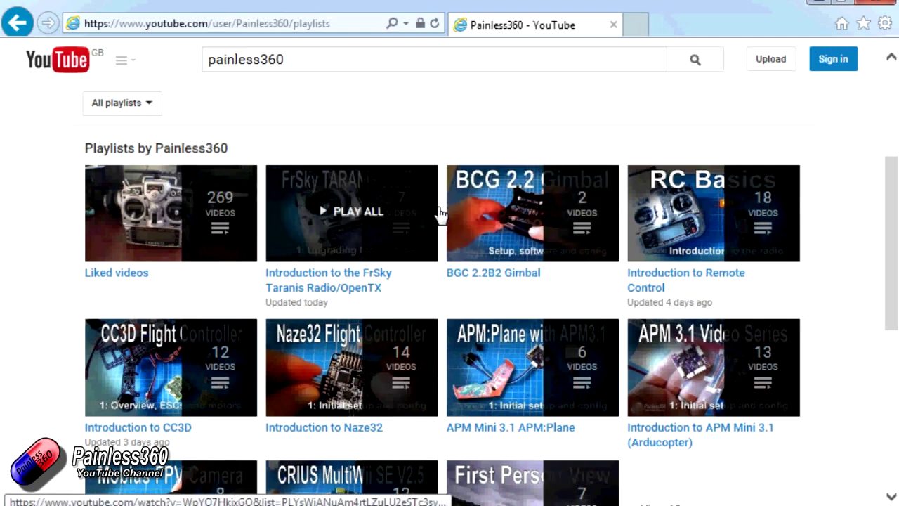